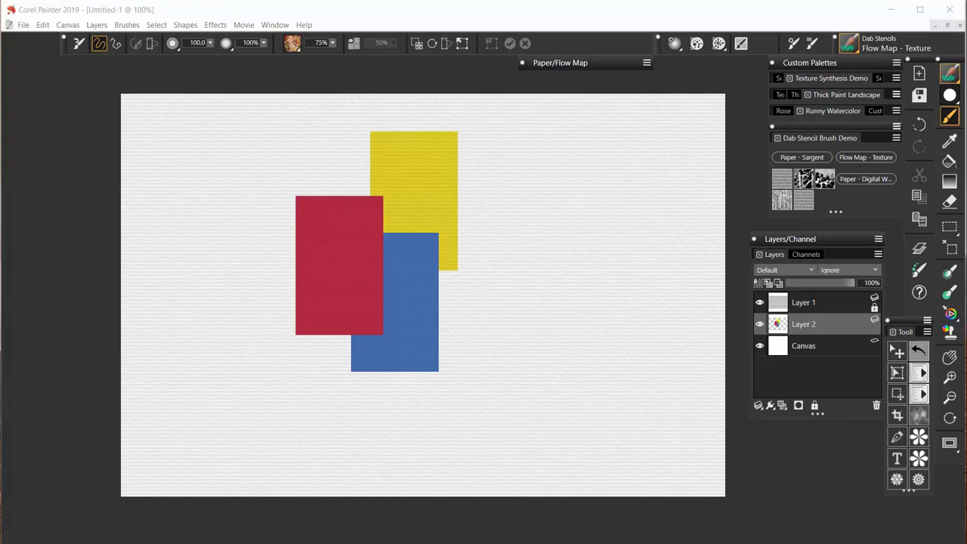
# Load the Paper - Digital Watercolor brush variant from the Custom Palette.
pyautogui.click(868, 180)
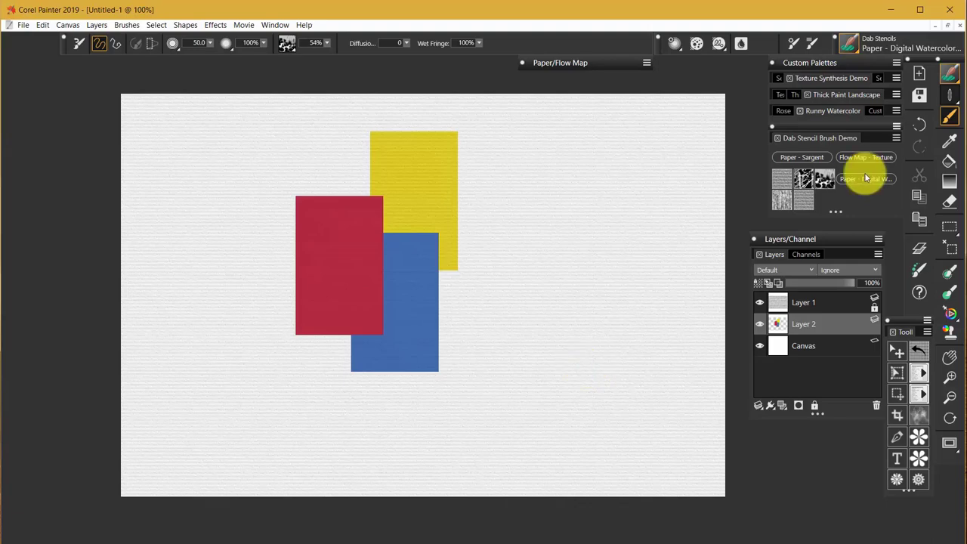
# Apply the lined paper texture to the watercolour brush, then test and undo a stroke.
pyautogui.click(782, 179)
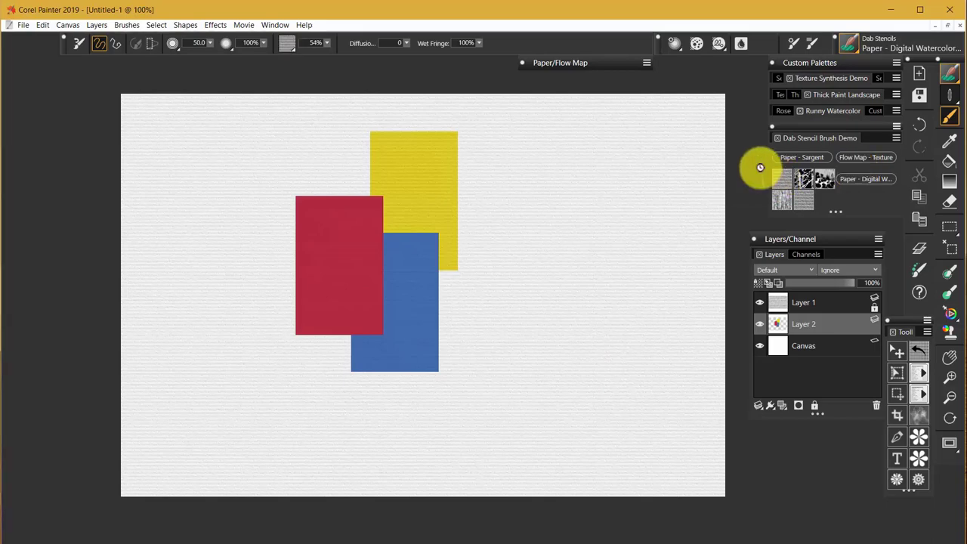
pyautogui.click(581, 66)
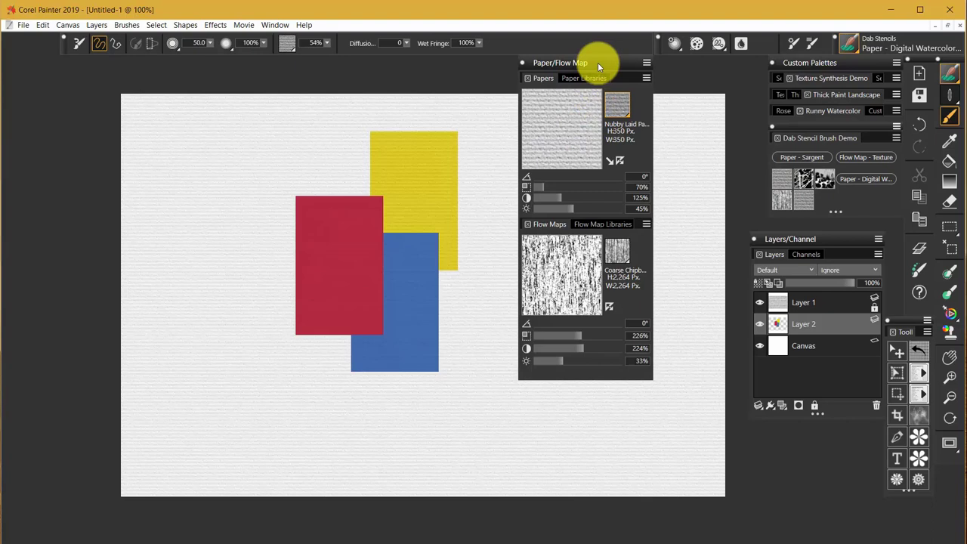
pyautogui.click(598, 65)
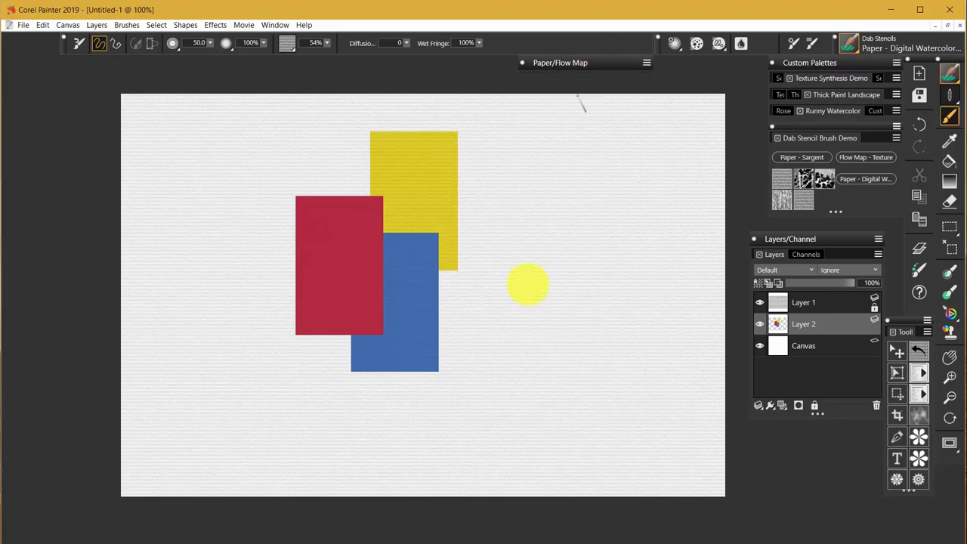
pyautogui.moveTo(491, 324)
pyautogui.mouseDown()
pyautogui.moveTo(528, 291)
pyautogui.moveTo(495, 296)
pyautogui.moveTo(531, 281)
pyautogui.moveTo(530, 269)
pyautogui.moveTo(511, 268)
pyautogui.moveTo(522, 258)
pyautogui.moveTo(505, 267)
pyautogui.moveTo(521, 264)
pyautogui.moveTo(518, 283)
pyautogui.moveTo(540, 305)
pyautogui.moveTo(573, 275)
pyautogui.moveTo(534, 306)
pyautogui.moveTo(553, 308)
pyautogui.moveTo(534, 303)
pyautogui.moveTo(513, 315)
pyautogui.moveTo(535, 324)
pyautogui.moveTo(530, 333)
pyautogui.moveTo(515, 291)
pyautogui.moveTo(515, 335)
pyautogui.moveTo(670, 262)
pyautogui.moveTo(618, 295)
pyautogui.moveTo(481, 305)
pyautogui.moveTo(480, 283)
pyautogui.moveTo(424, 324)
pyautogui.moveTo(444, 299)
pyautogui.moveTo(446, 259)
pyautogui.moveTo(425, 188)
pyautogui.moveTo(425, 218)
pyautogui.moveTo(411, 229)
pyautogui.moveTo(403, 212)
pyautogui.moveTo(385, 221)
pyautogui.moveTo(446, 204)
pyautogui.moveTo(433, 265)
pyautogui.moveTo(423, 275)
pyautogui.moveTo(420, 264)
pyautogui.moveTo(389, 268)
pyautogui.moveTo(401, 296)
pyautogui.moveTo(391, 309)
pyautogui.moveTo(430, 327)
pyautogui.moveTo(431, 352)
pyautogui.moveTo(441, 339)
pyautogui.moveTo(427, 392)
pyautogui.mouseUp()
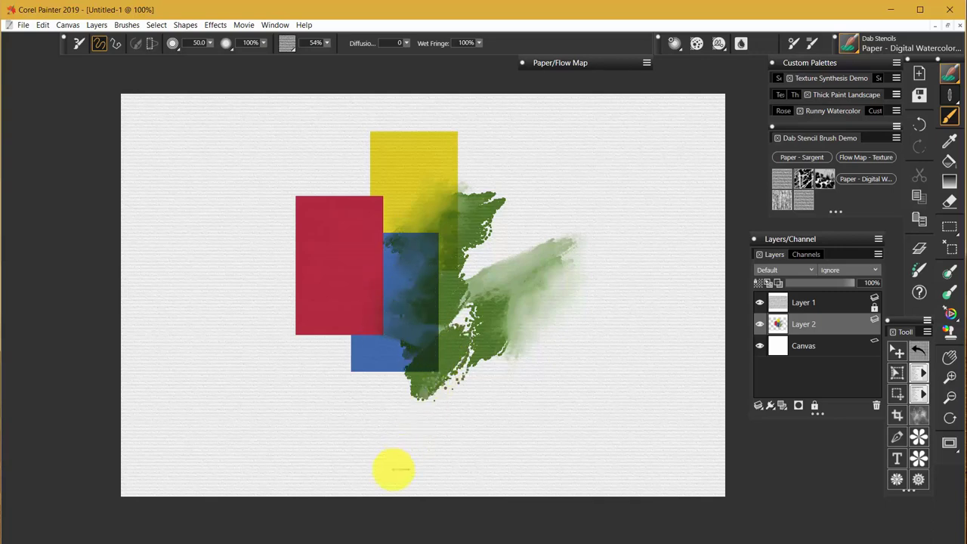
pyautogui.hotkey('ctrl', 'z')
pyautogui.hotkey('ctrl', 'z')
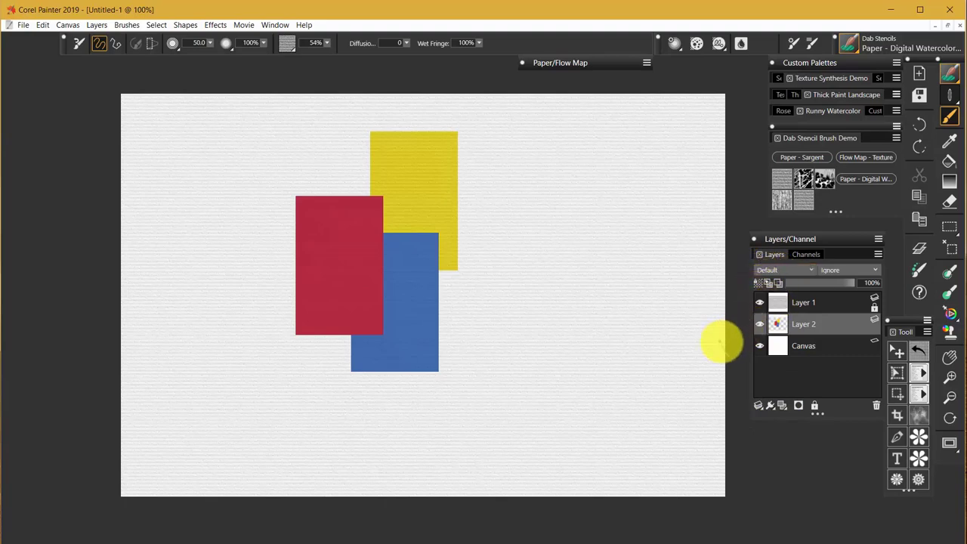
pyautogui.click(781, 405)
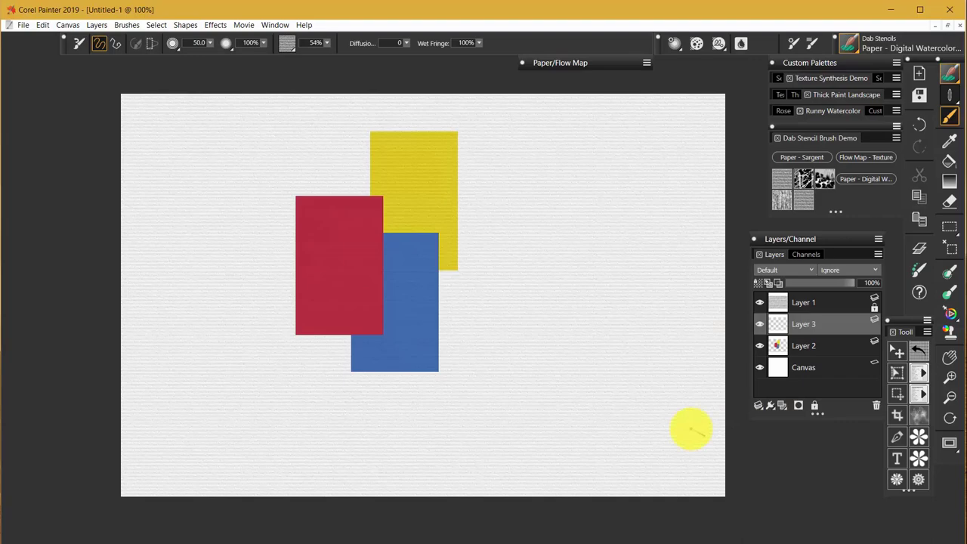
pyautogui.scroll(-1, 770, 274)
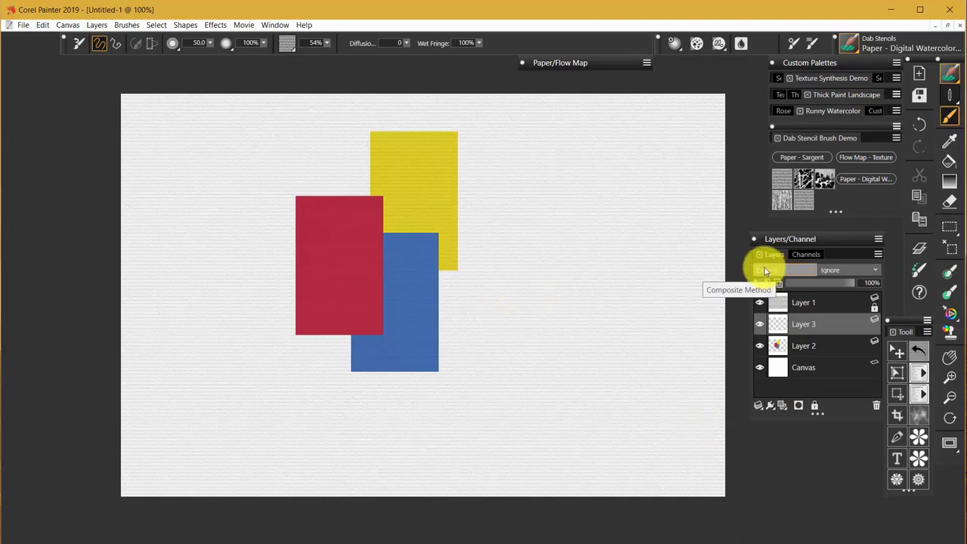
pyautogui.moveTo(489, 336)
pyautogui.mouseDown()
pyautogui.moveTo(522, 320)
pyautogui.moveTo(544, 345)
pyautogui.moveTo(568, 304)
pyautogui.mouseUp()
pyautogui.hotkey('ctrl', 'z')
pyautogui.moveTo(470, 329)
pyautogui.mouseDown()
pyautogui.moveTo(533, 267)
pyautogui.moveTo(474, 327)
pyautogui.moveTo(551, 266)
pyautogui.moveTo(500, 320)
pyautogui.moveTo(569, 269)
pyautogui.moveTo(525, 311)
pyautogui.moveTo(569, 278)
pyautogui.moveTo(547, 314)
pyautogui.moveTo(576, 289)
pyautogui.moveTo(543, 339)
pyautogui.moveTo(586, 321)
pyautogui.mouseUp()
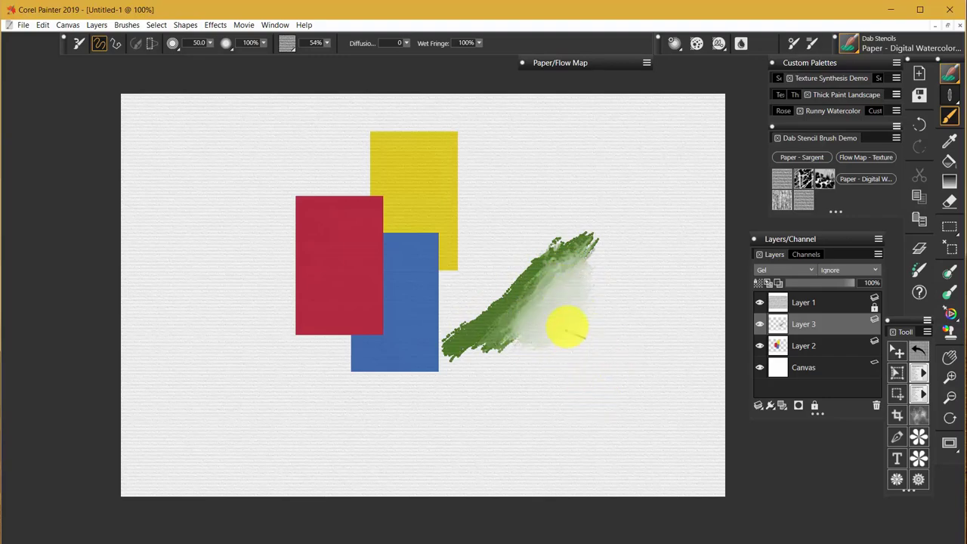
pyautogui.hotkey('ctrl', 'z')
pyautogui.hotkey('ctrl', 'z')
pyautogui.moveTo(340, 324)
pyautogui.mouseDown()
pyautogui.moveTo(394, 279)
pyautogui.moveTo(345, 324)
pyautogui.moveTo(403, 291)
pyautogui.moveTo(362, 347)
pyautogui.moveTo(378, 344)
pyautogui.moveTo(401, 297)
pyautogui.moveTo(417, 309)
pyautogui.moveTo(448, 284)
pyautogui.moveTo(435, 269)
pyautogui.moveTo(447, 229)
pyautogui.moveTo(429, 213)
pyautogui.moveTo(435, 191)
pyautogui.moveTo(401, 191)
pyautogui.moveTo(436, 175)
pyautogui.moveTo(401, 179)
pyautogui.moveTo(439, 181)
pyautogui.moveTo(445, 193)
pyautogui.moveTo(462, 179)
pyautogui.moveTo(458, 162)
pyautogui.moveTo(438, 212)
pyautogui.moveTo(450, 248)
pyautogui.moveTo(438, 235)
pyautogui.moveTo(452, 231)
pyautogui.moveTo(440, 274)
pyautogui.mouseUp()
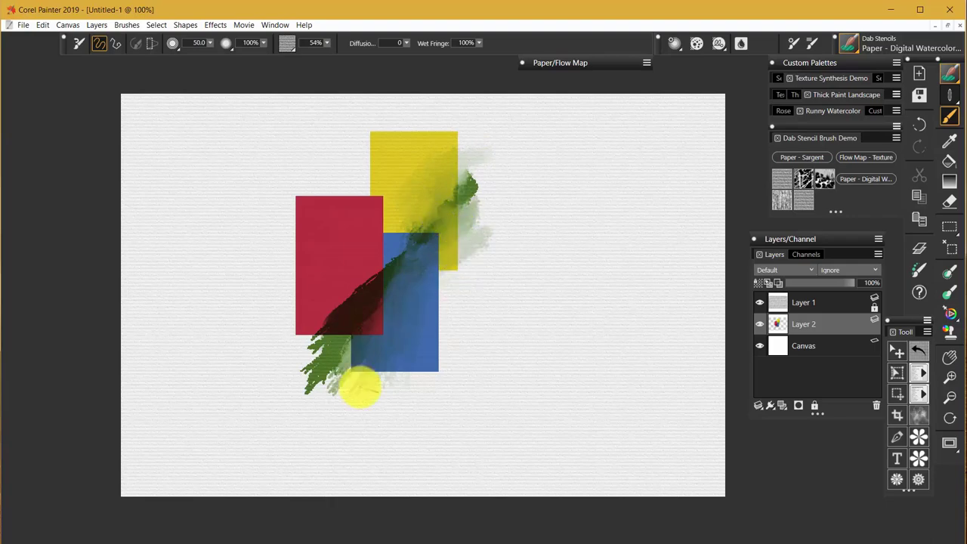
# Clear the green strokes, add a Gel-composited Layer 3 above Layer 2, and undo a test stroke.
pyautogui.hotkey('ctrl', 'z')
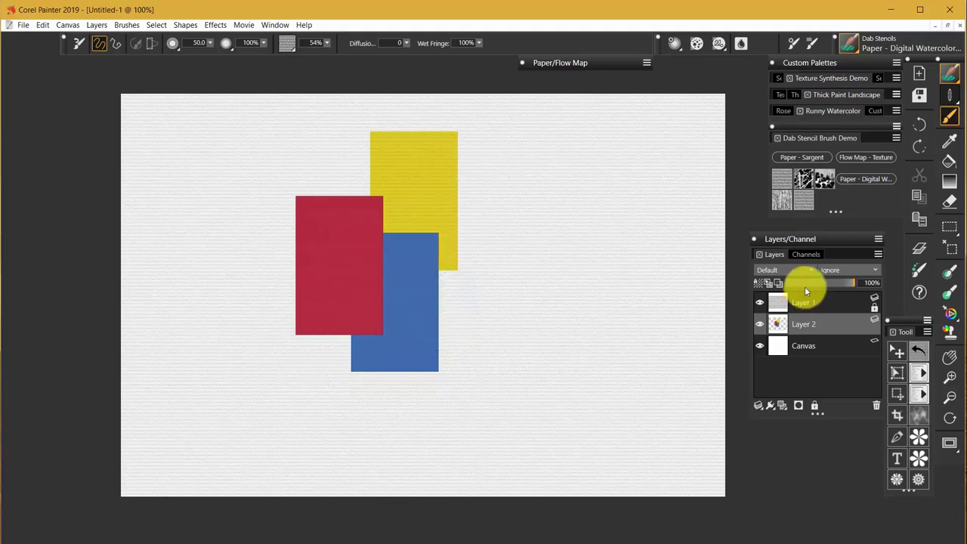
pyautogui.click(782, 405)
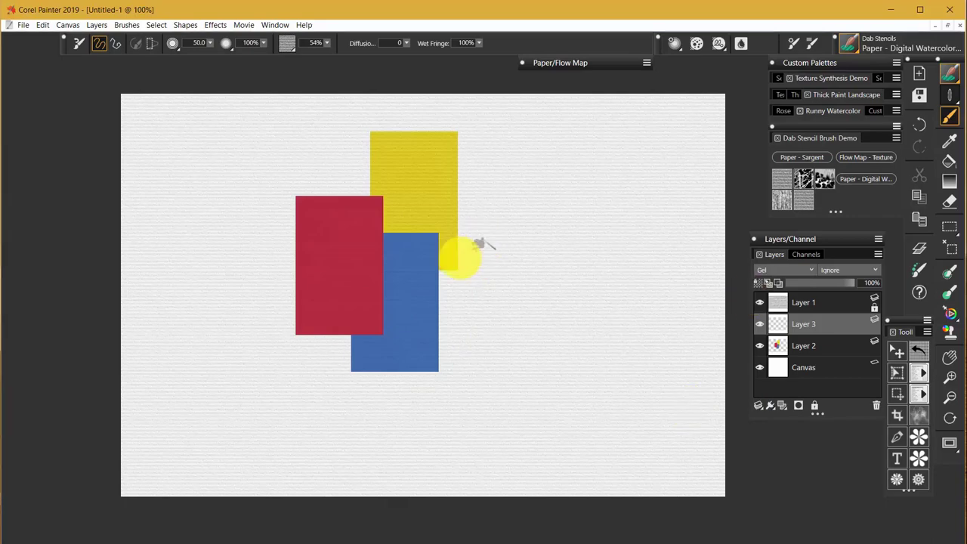
pyautogui.moveTo(486, 244)
pyautogui.mouseDown()
pyautogui.moveTo(453, 257)
pyautogui.moveTo(467, 206)
pyautogui.moveTo(442, 209)
pyautogui.mouseUp()
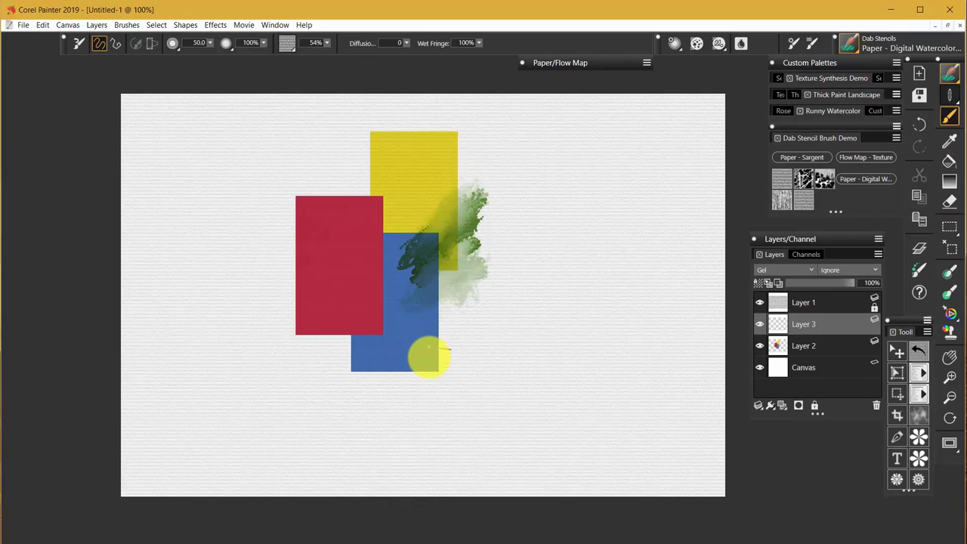
pyautogui.hotkey('ctrl', 'z')
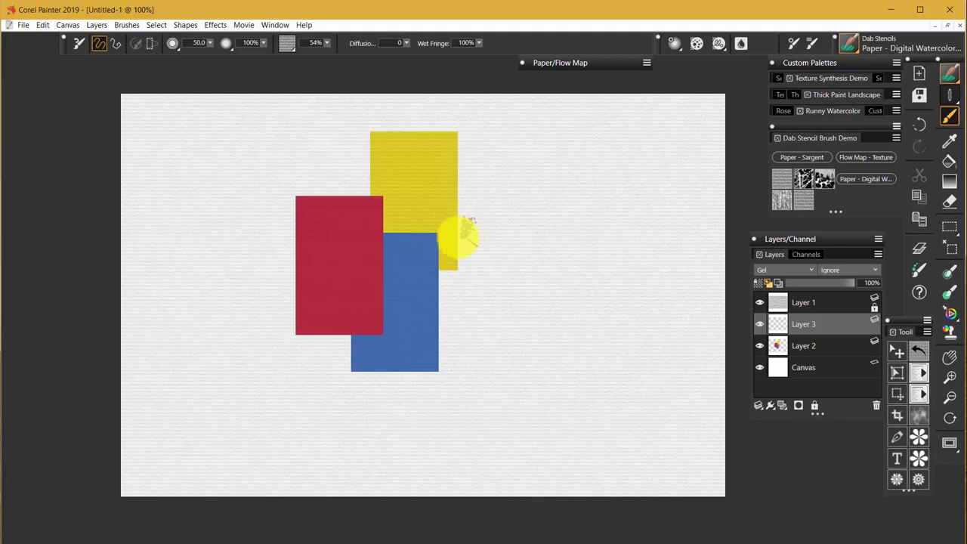
pyautogui.moveTo(449, 236); pyautogui.dragTo(456, 227)
pyautogui.moveTo(449, 251); pyautogui.dragTo(453, 239)
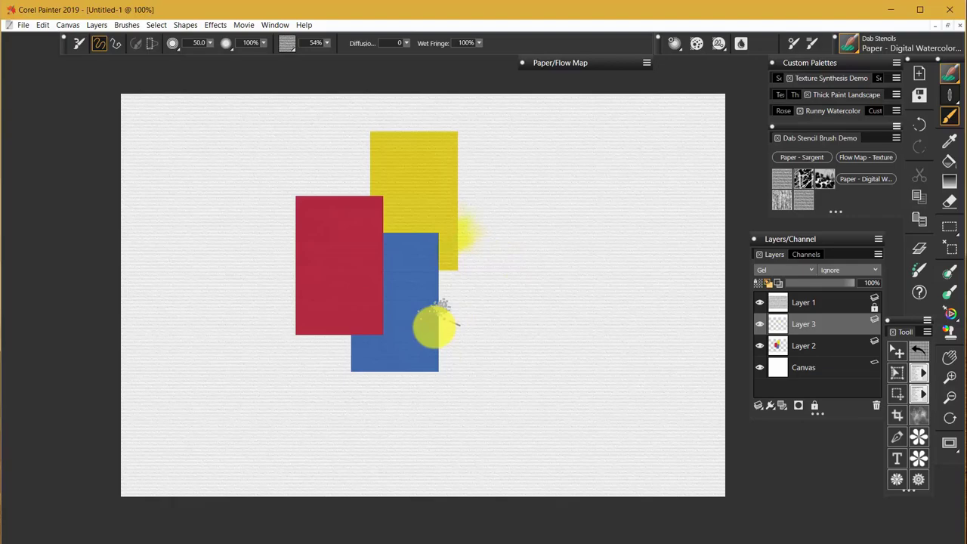
pyautogui.moveTo(451, 317); pyautogui.dragTo(453, 315)
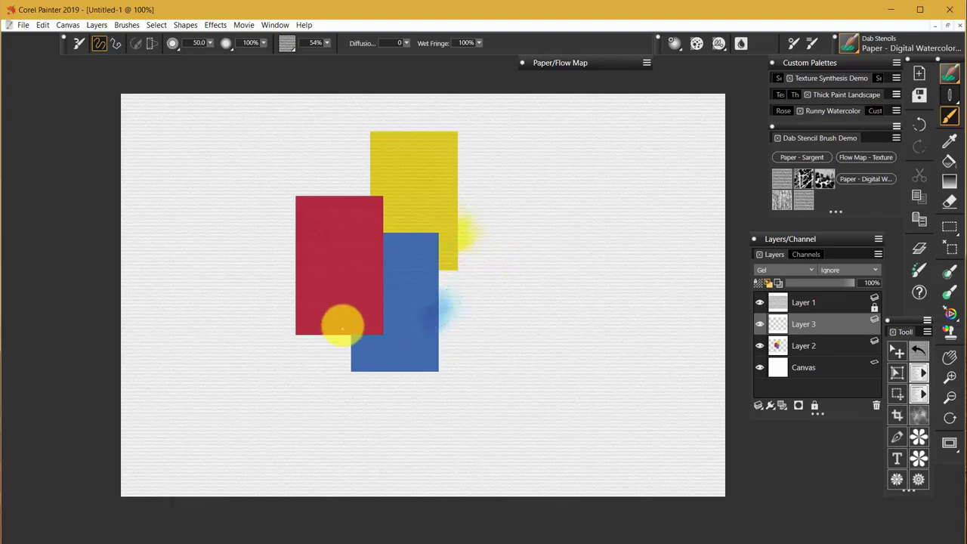
pyautogui.moveTo(340, 324); pyautogui.dragTo(321, 340)
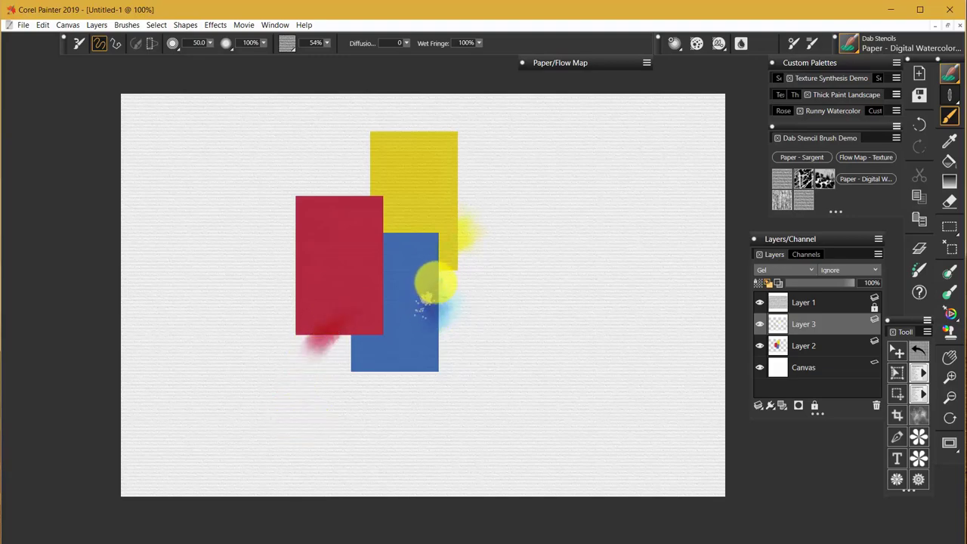
pyautogui.moveTo(463, 262)
pyautogui.mouseDown()
pyautogui.moveTo(432, 261)
pyautogui.moveTo(449, 268)
pyautogui.moveTo(417, 312)
pyautogui.mouseUp()
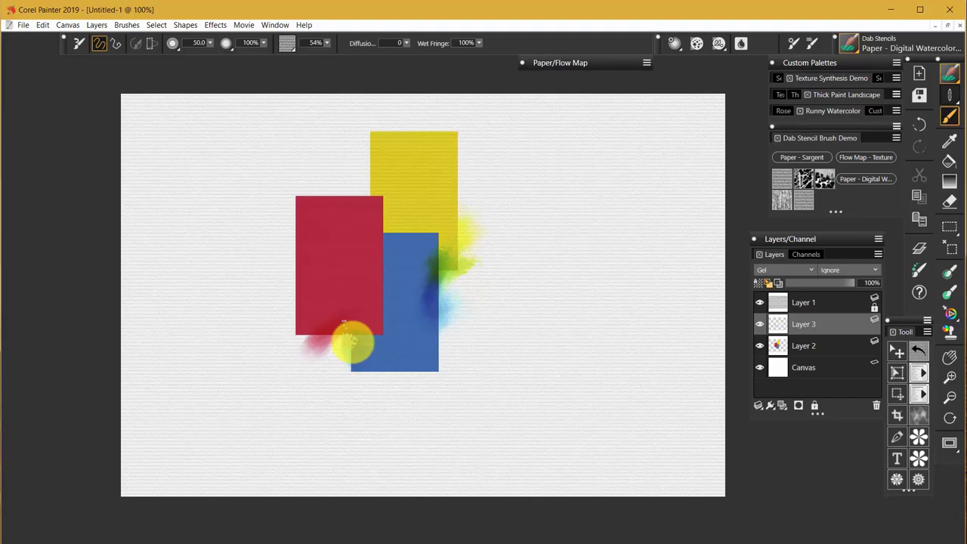
pyautogui.moveTo(353, 329)
pyautogui.mouseDown()
pyautogui.moveTo(340, 323)
pyautogui.moveTo(345, 341)
pyautogui.moveTo(330, 341)
pyautogui.moveTo(353, 323)
pyautogui.moveTo(352, 345)
pyautogui.moveTo(377, 339)
pyautogui.moveTo(365, 370)
pyautogui.mouseUp()
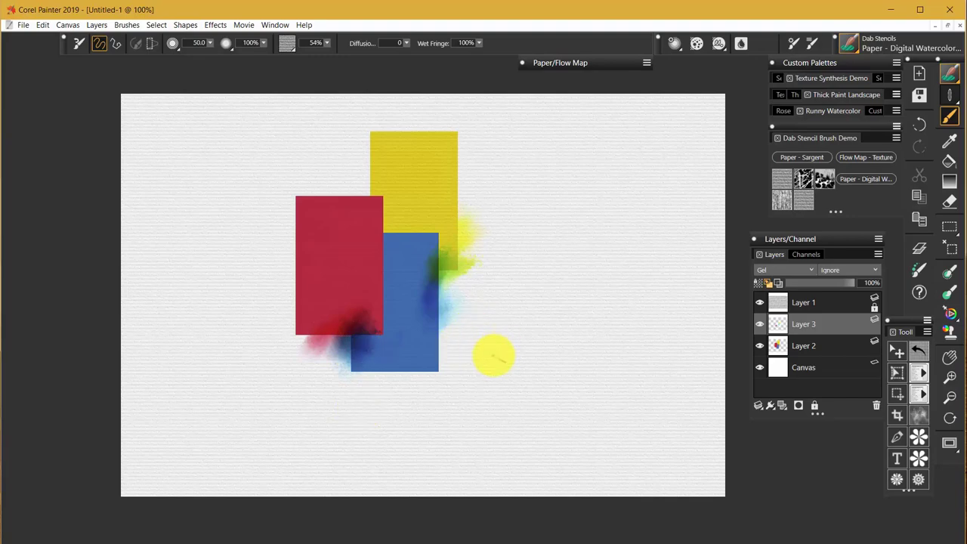
pyautogui.moveTo(481, 350)
pyautogui.mouseDown()
pyautogui.moveTo(483, 326)
pyautogui.moveTo(460, 354)
pyautogui.moveTo(443, 339)
pyautogui.moveTo(445, 320)
pyautogui.moveTo(448, 345)
pyautogui.moveTo(459, 339)
pyautogui.moveTo(451, 349)
pyautogui.mouseUp()
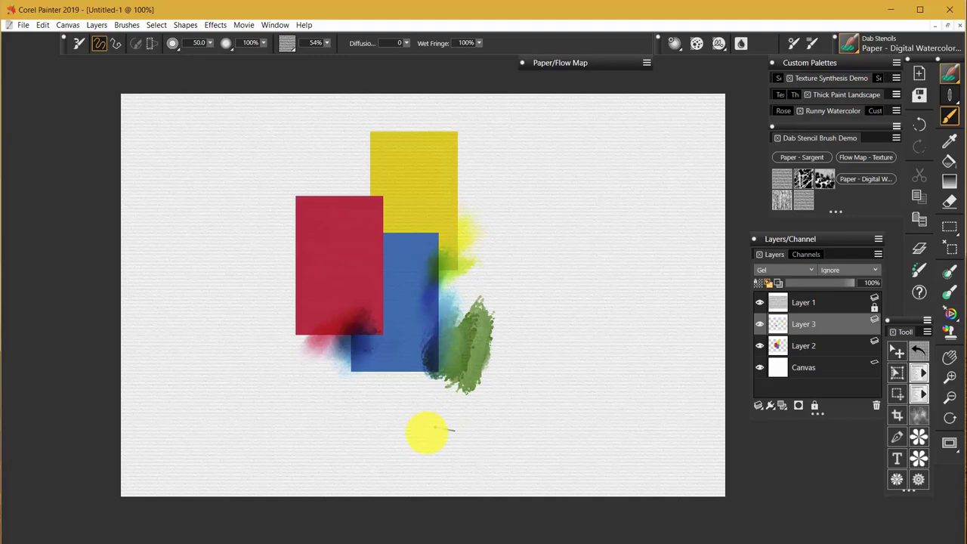
pyautogui.moveTo(489, 217)
pyautogui.mouseDown()
pyautogui.moveTo(451, 224)
pyautogui.moveTo(427, 201)
pyautogui.moveTo(449, 222)
pyautogui.mouseUp()
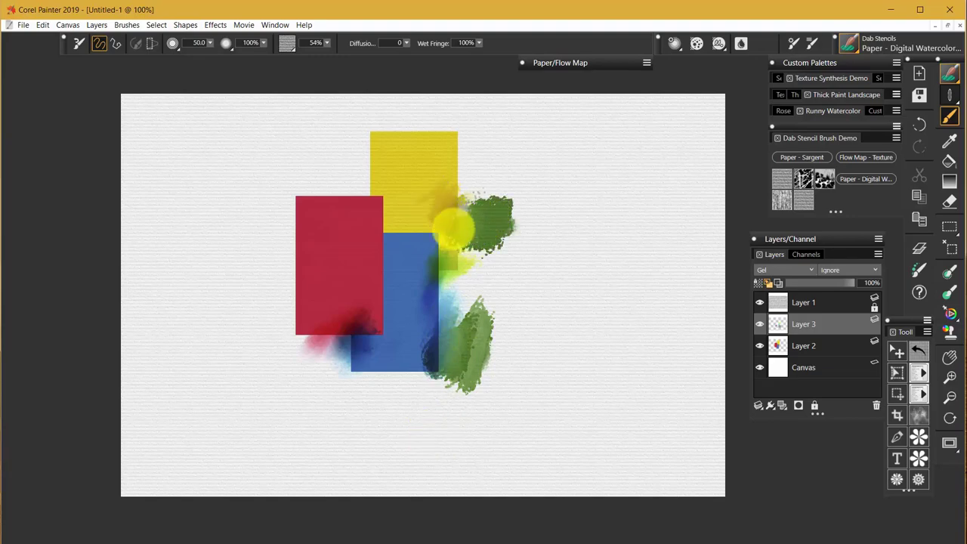
pyautogui.moveTo(283, 327)
pyautogui.mouseDown()
pyautogui.moveTo(269, 324)
pyautogui.moveTo(276, 309)
pyautogui.moveTo(291, 306)
pyautogui.moveTo(306, 283)
pyautogui.moveTo(300, 310)
pyautogui.mouseUp()
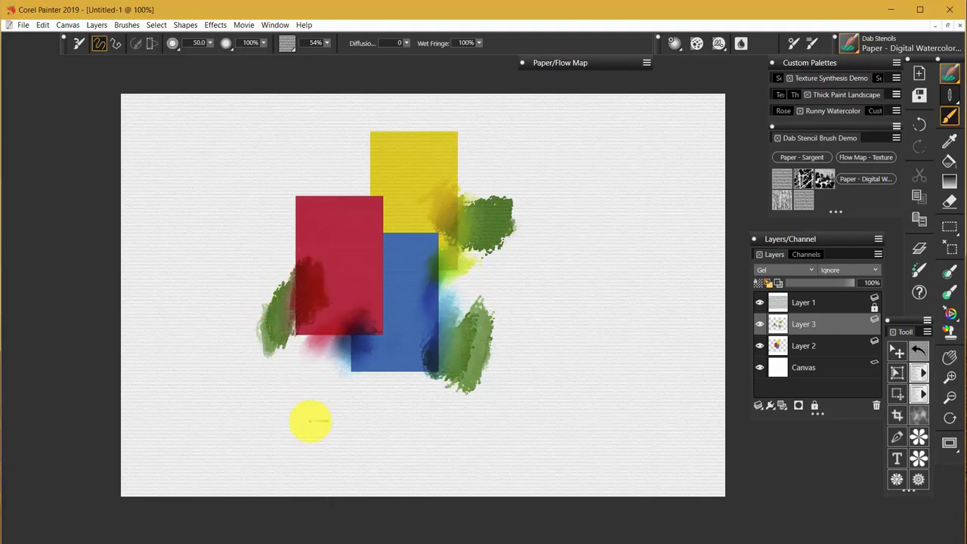
pyautogui.hotkey('ctrl', 'z')
pyautogui.hotkey('ctrl', 'z')
pyautogui.hotkey('ctrl', 'z')
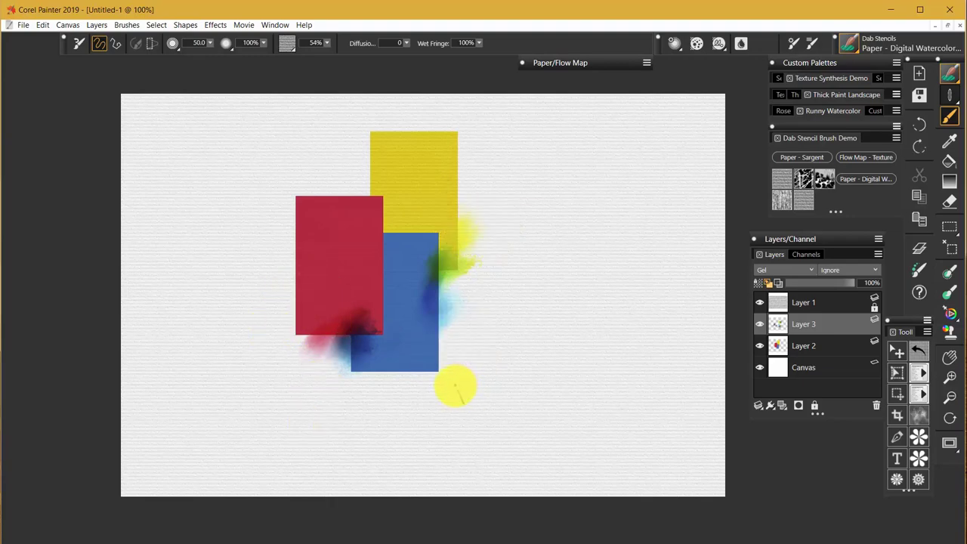
pyautogui.hotkey('ctrl', 'z')
pyautogui.hotkey('ctrl', 'z')
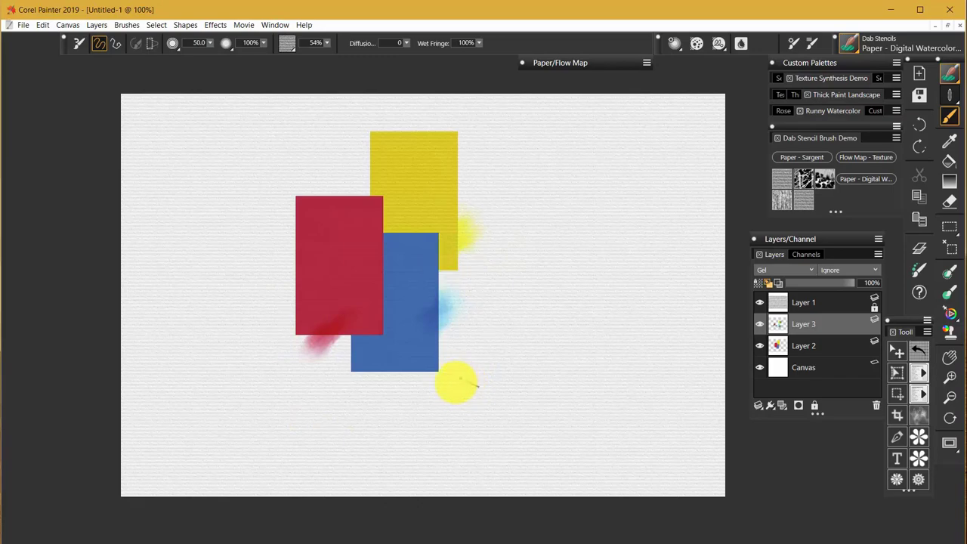
pyautogui.hotkey('ctrl', 'z')
pyautogui.hotkey('ctrl', 'z')
pyautogui.hotkey('ctrl', 'z')
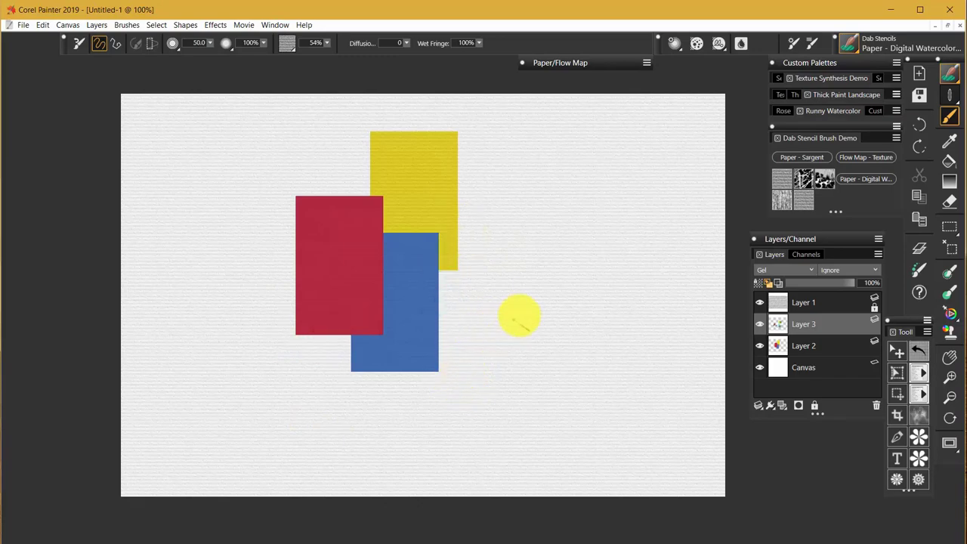
# Switch the brush to the Window Front paper texture, then test and undo green strokes.
pyautogui.click(675, 43)
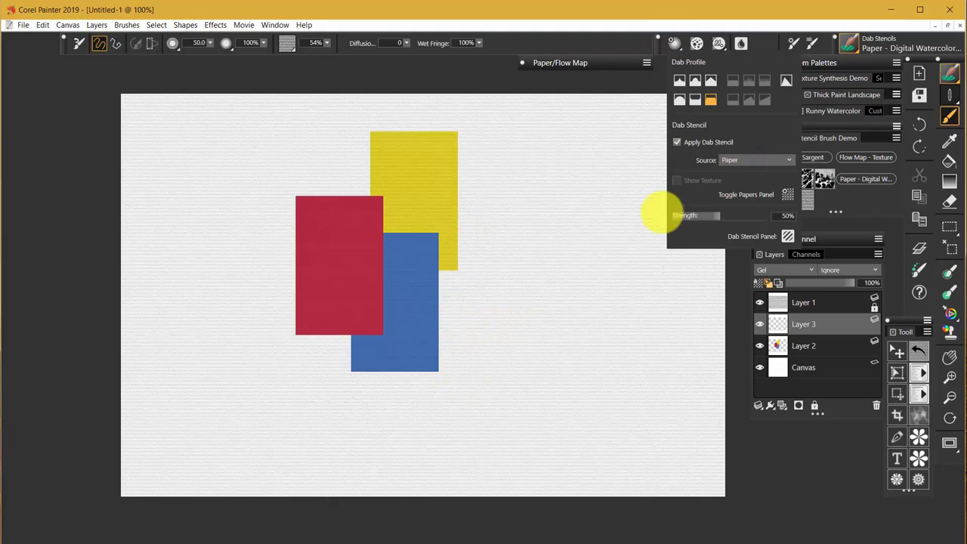
pyautogui.click(622, 81)
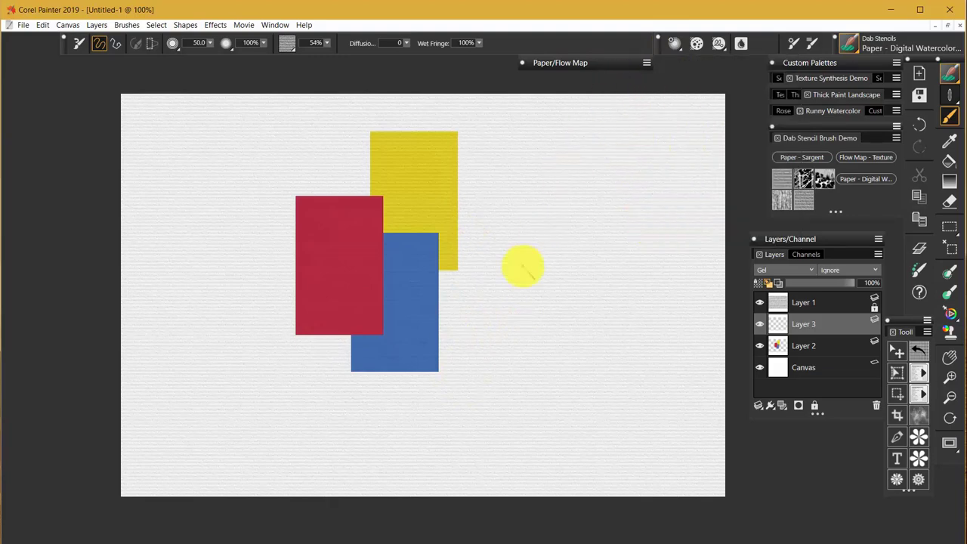
pyautogui.click(801, 178)
pyautogui.moveTo(509, 323)
pyautogui.mouseDown()
pyautogui.moveTo(552, 259)
pyautogui.moveTo(549, 306)
pyautogui.moveTo(590, 257)
pyautogui.moveTo(594, 282)
pyautogui.moveTo(610, 265)
pyautogui.moveTo(583, 275)
pyautogui.moveTo(563, 251)
pyautogui.moveTo(529, 241)
pyautogui.moveTo(454, 271)
pyautogui.moveTo(453, 254)
pyautogui.moveTo(436, 258)
pyautogui.moveTo(450, 233)
pyautogui.moveTo(436, 232)
pyautogui.moveTo(456, 202)
pyautogui.moveTo(437, 203)
pyautogui.moveTo(451, 222)
pyautogui.moveTo(462, 290)
pyautogui.moveTo(481, 289)
pyautogui.moveTo(506, 326)
pyautogui.moveTo(561, 307)
pyautogui.moveTo(569, 327)
pyautogui.moveTo(633, 281)
pyautogui.moveTo(558, 334)
pyautogui.mouseUp()
pyautogui.hotkey('ctrl', 'z')
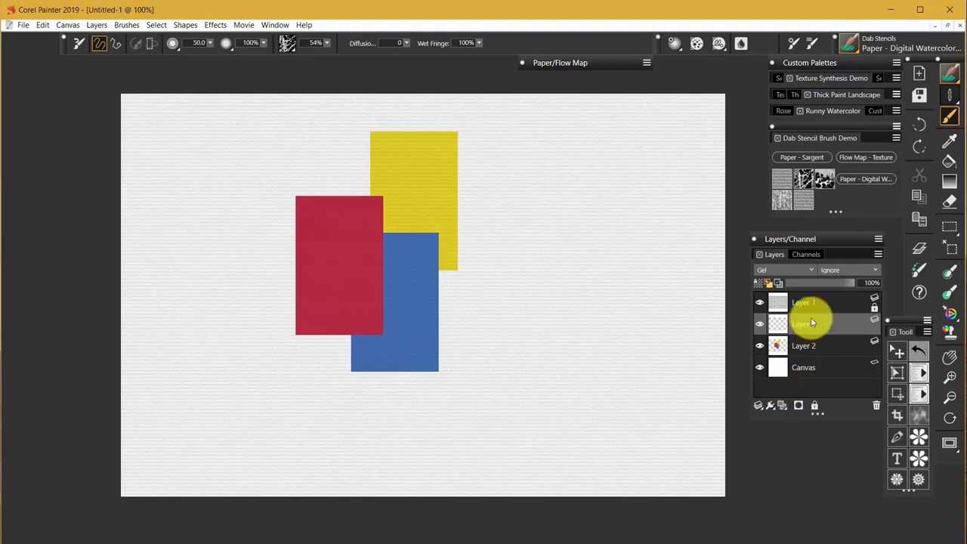
pyautogui.click(877, 406)
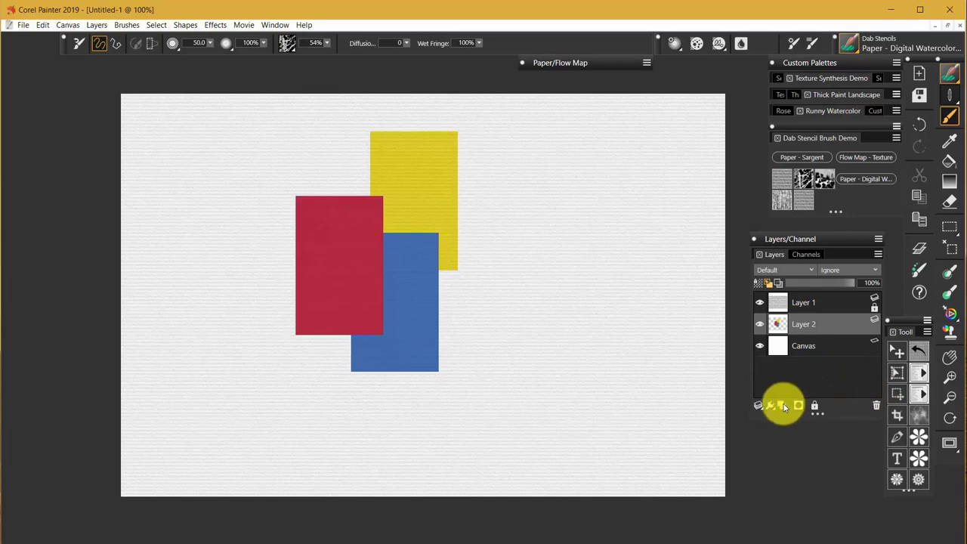
pyautogui.click(783, 406)
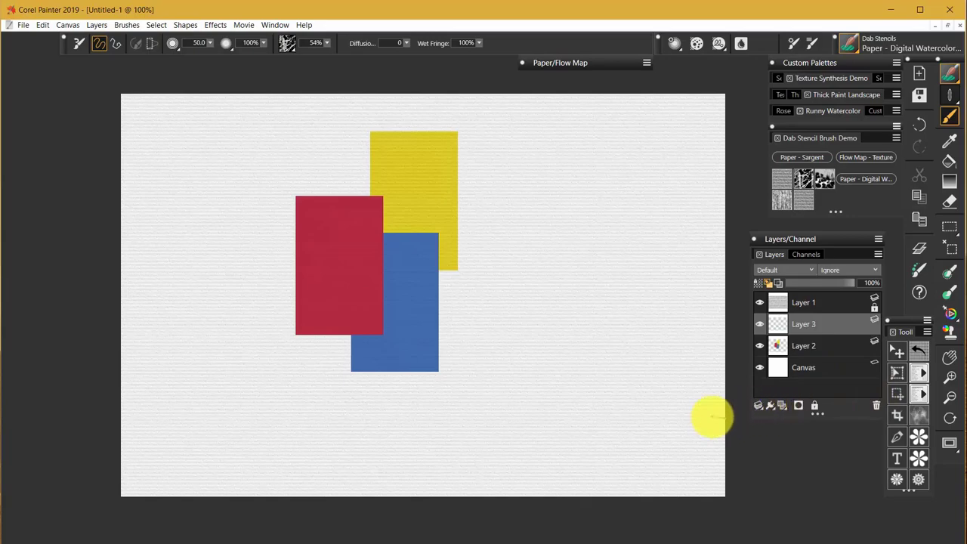
pyautogui.scroll(-1, 771, 271)
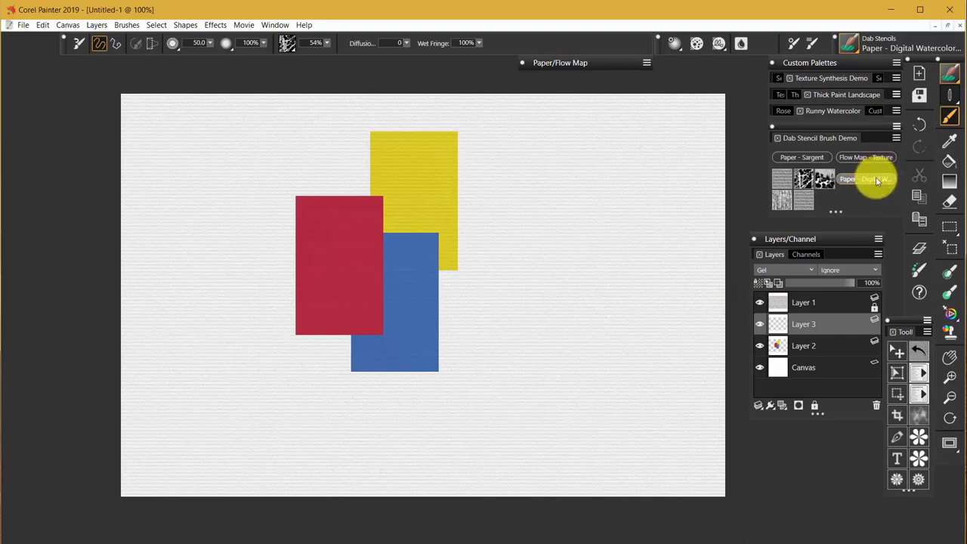
pyautogui.click(799, 157)
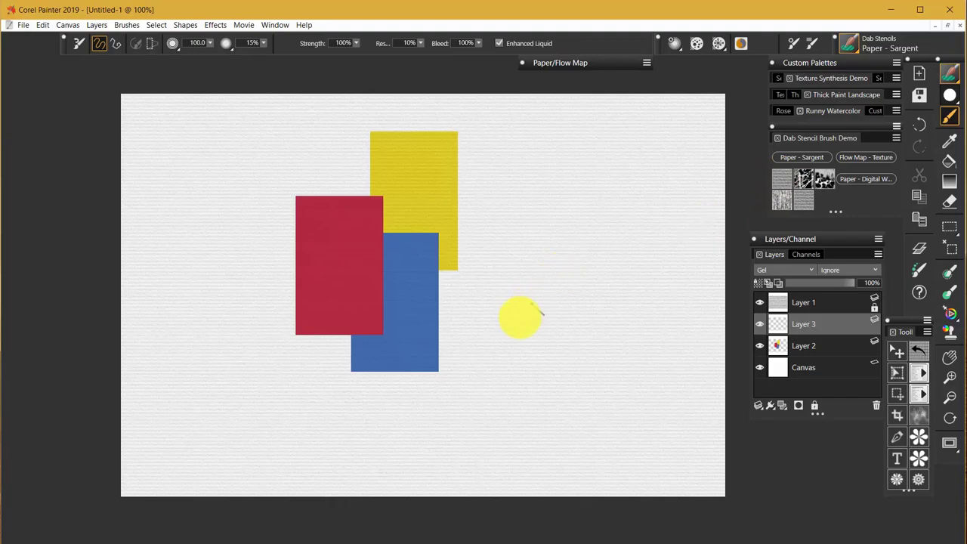
pyautogui.moveTo(514, 318)
pyautogui.mouseDown()
pyautogui.moveTo(563, 281)
pyautogui.moveTo(561, 318)
pyautogui.moveTo(579, 319)
pyautogui.moveTo(627, 296)
pyautogui.moveTo(558, 307)
pyautogui.moveTo(555, 281)
pyautogui.moveTo(577, 282)
pyautogui.moveTo(577, 321)
pyautogui.moveTo(596, 315)
pyautogui.moveTo(598, 335)
pyautogui.moveTo(635, 307)
pyautogui.moveTo(596, 328)
pyautogui.moveTo(582, 316)
pyautogui.moveTo(559, 340)
pyautogui.moveTo(558, 317)
pyautogui.moveTo(535, 314)
pyautogui.moveTo(555, 294)
pyautogui.moveTo(543, 294)
pyautogui.moveTo(548, 279)
pyautogui.moveTo(533, 263)
pyautogui.moveTo(498, 259)
pyautogui.moveTo(543, 287)
pyautogui.moveTo(544, 271)
pyautogui.moveTo(538, 266)
pyautogui.moveTo(524, 290)
pyautogui.moveTo(531, 304)
pyautogui.moveTo(588, 279)
pyautogui.moveTo(586, 313)
pyautogui.moveTo(627, 308)
pyautogui.moveTo(663, 337)
pyautogui.moveTo(702, 341)
pyautogui.moveTo(651, 361)
pyautogui.moveTo(586, 364)
pyautogui.moveTo(617, 384)
pyautogui.moveTo(633, 365)
pyautogui.moveTo(692, 388)
pyautogui.moveTo(553, 409)
pyautogui.moveTo(488, 437)
pyautogui.moveTo(663, 424)
pyautogui.moveTo(684, 413)
pyautogui.moveTo(614, 388)
pyautogui.moveTo(415, 514)
pyautogui.mouseUp()
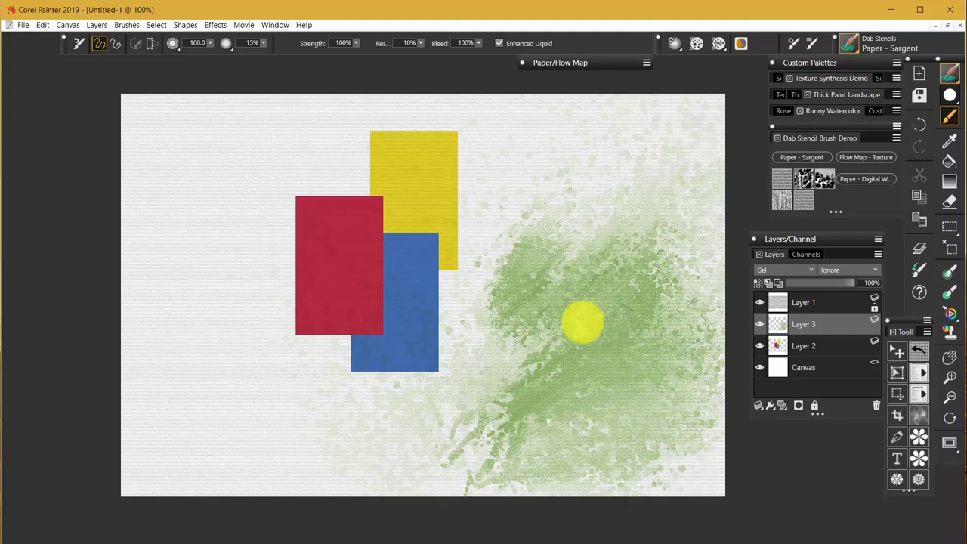
pyautogui.moveTo(536, 328)
pyautogui.mouseDown()
pyautogui.moveTo(523, 354)
pyautogui.moveTo(543, 340)
pyautogui.moveTo(512, 337)
pyautogui.moveTo(549, 328)
pyautogui.moveTo(588, 343)
pyautogui.moveTo(626, 392)
pyautogui.moveTo(622, 369)
pyautogui.moveTo(524, 365)
pyautogui.moveTo(440, 411)
pyautogui.moveTo(507, 342)
pyautogui.moveTo(533, 335)
pyautogui.moveTo(546, 370)
pyautogui.moveTo(620, 380)
pyautogui.moveTo(507, 367)
pyautogui.moveTo(379, 431)
pyautogui.mouseUp()
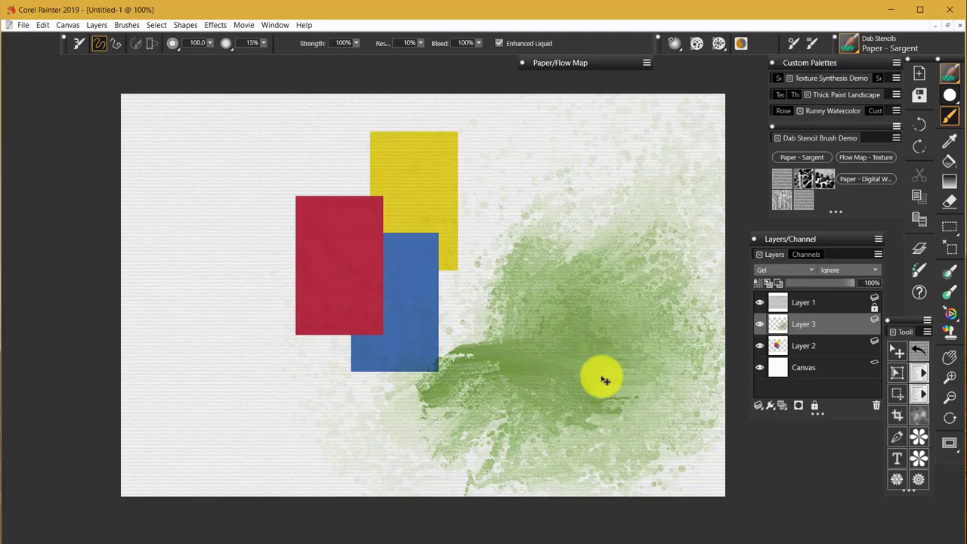
pyautogui.hotkey('ctrl', 'z')
pyautogui.hotkey('ctrl', 'z')
pyautogui.hotkey('ctrl', 'z')
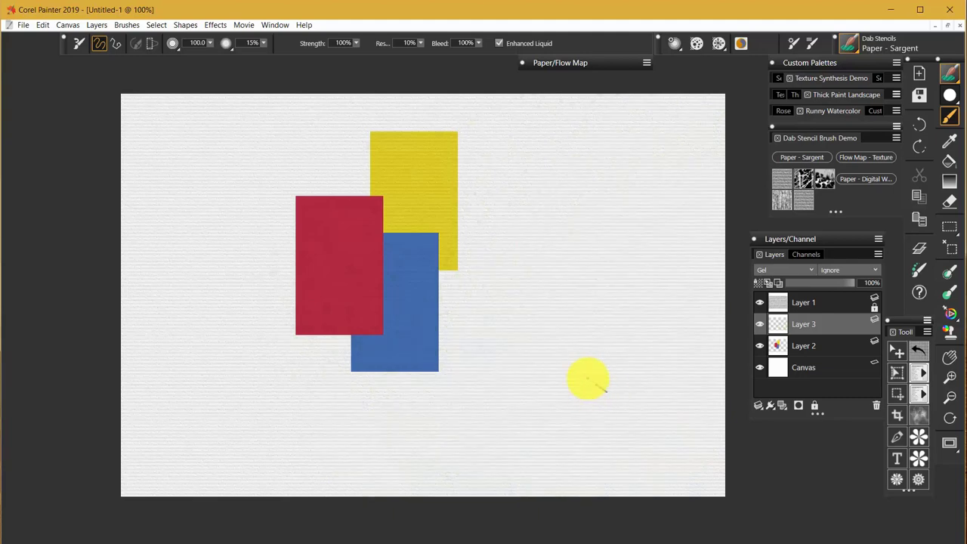
pyautogui.click(781, 186)
pyautogui.click(675, 43)
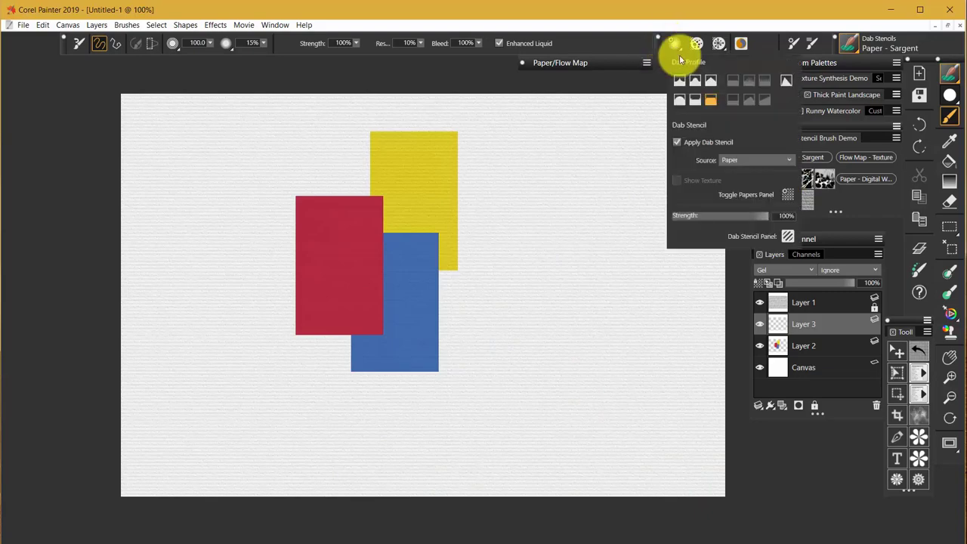
pyautogui.click(631, 89)
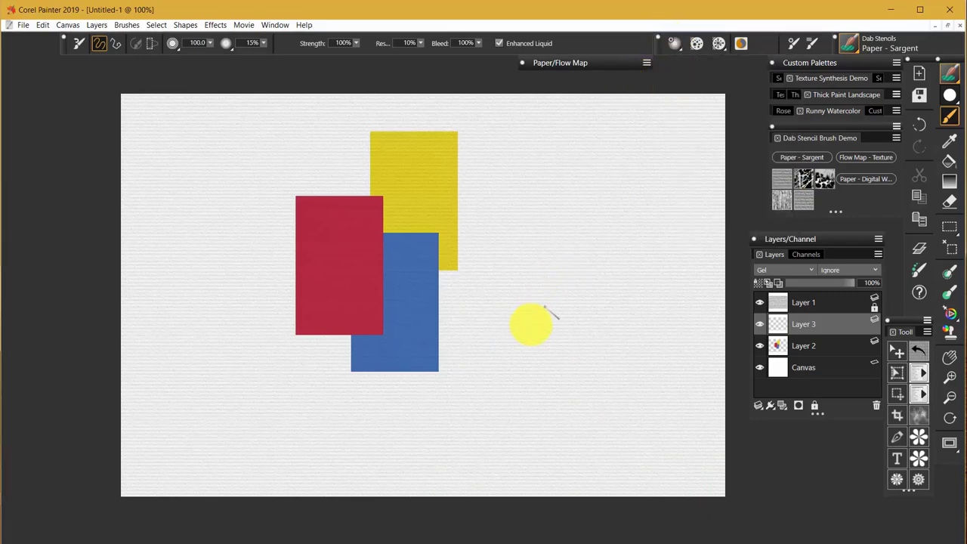
pyautogui.moveTo(531, 323)
pyautogui.mouseDown()
pyautogui.moveTo(566, 274)
pyautogui.moveTo(596, 300)
pyautogui.moveTo(622, 298)
pyautogui.moveTo(592, 264)
pyautogui.moveTo(632, 301)
pyautogui.moveTo(635, 326)
pyautogui.moveTo(650, 328)
pyautogui.moveTo(581, 326)
pyautogui.moveTo(619, 333)
pyautogui.moveTo(589, 339)
pyautogui.moveTo(629, 312)
pyautogui.moveTo(662, 310)
pyautogui.moveTo(651, 360)
pyautogui.moveTo(543, 366)
pyautogui.moveTo(595, 303)
pyautogui.moveTo(535, 343)
pyautogui.moveTo(570, 265)
pyautogui.moveTo(518, 295)
pyautogui.moveTo(528, 285)
pyautogui.moveTo(507, 292)
pyautogui.moveTo(510, 274)
pyautogui.moveTo(554, 269)
pyautogui.moveTo(492, 293)
pyautogui.moveTo(516, 349)
pyautogui.moveTo(565, 355)
pyautogui.moveTo(596, 370)
pyautogui.mouseUp()
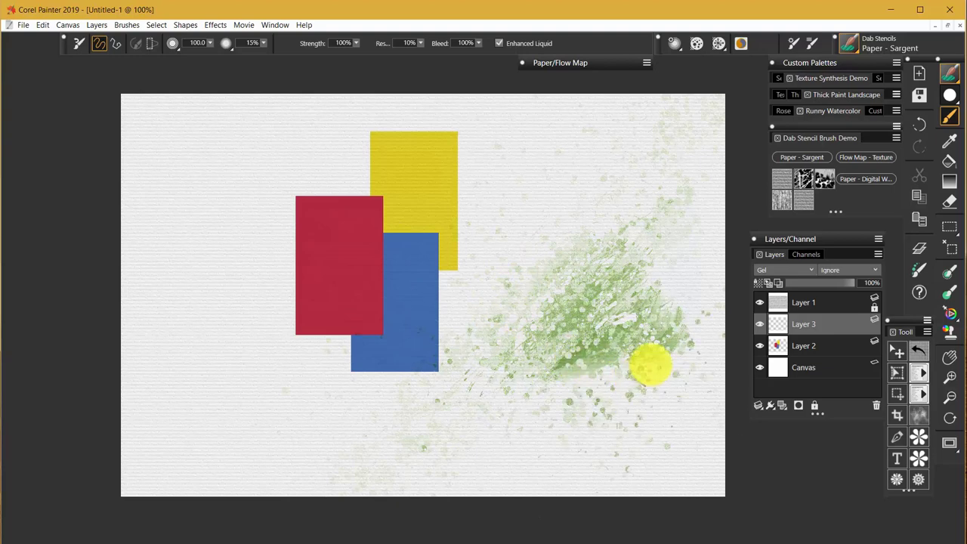
# Enable Pick Up Underlying Color, undo the spatter tests, and delete the empty Layer 3.
pyautogui.hotkey('ctrl', 'z')
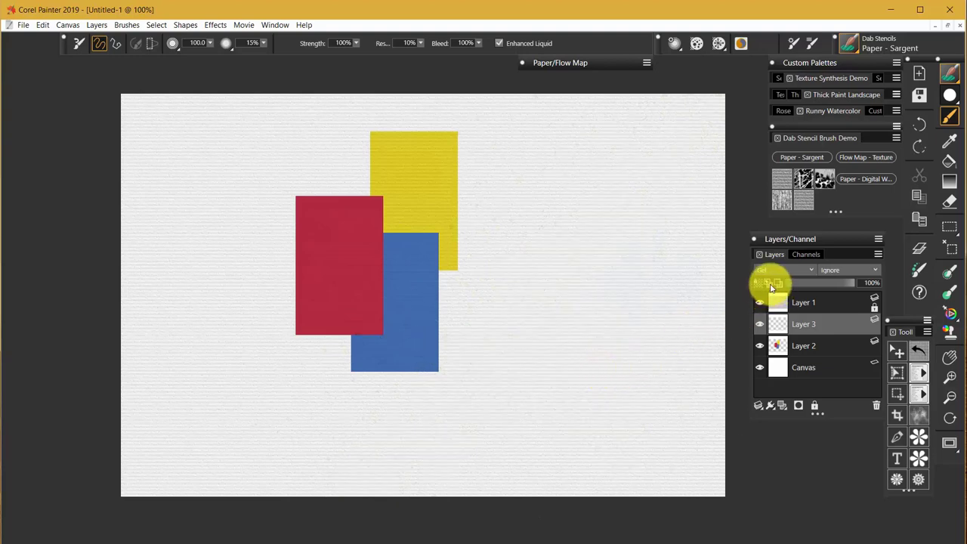
pyautogui.click(769, 284)
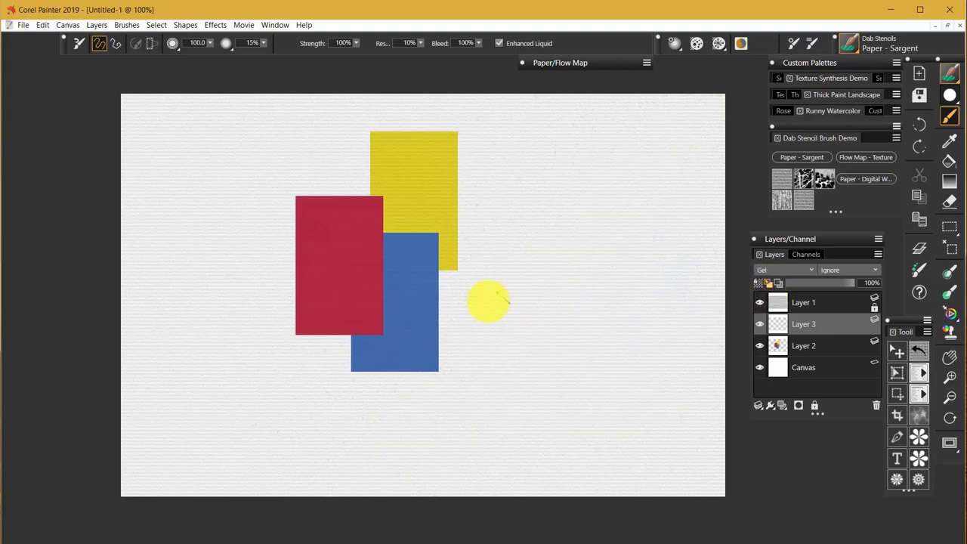
pyautogui.moveTo(458, 318)
pyautogui.mouseDown()
pyautogui.moveTo(445, 276)
pyautogui.moveTo(458, 278)
pyautogui.moveTo(438, 284)
pyautogui.moveTo(466, 287)
pyautogui.moveTo(454, 289)
pyautogui.moveTo(446, 266)
pyautogui.moveTo(461, 239)
pyautogui.moveTo(444, 221)
pyautogui.moveTo(388, 248)
pyautogui.moveTo(505, 296)
pyautogui.moveTo(418, 307)
pyautogui.moveTo(484, 324)
pyautogui.moveTo(443, 319)
pyautogui.moveTo(484, 322)
pyautogui.moveTo(402, 356)
pyautogui.moveTo(462, 310)
pyautogui.moveTo(453, 350)
pyautogui.moveTo(459, 334)
pyautogui.moveTo(514, 320)
pyautogui.moveTo(458, 327)
pyautogui.moveTo(470, 313)
pyautogui.moveTo(450, 307)
pyautogui.moveTo(444, 296)
pyautogui.moveTo(455, 287)
pyautogui.moveTo(450, 303)
pyautogui.moveTo(400, 313)
pyautogui.moveTo(343, 352)
pyautogui.moveTo(370, 343)
pyautogui.moveTo(413, 353)
pyautogui.moveTo(484, 348)
pyautogui.moveTo(464, 408)
pyautogui.moveTo(409, 447)
pyautogui.mouseUp()
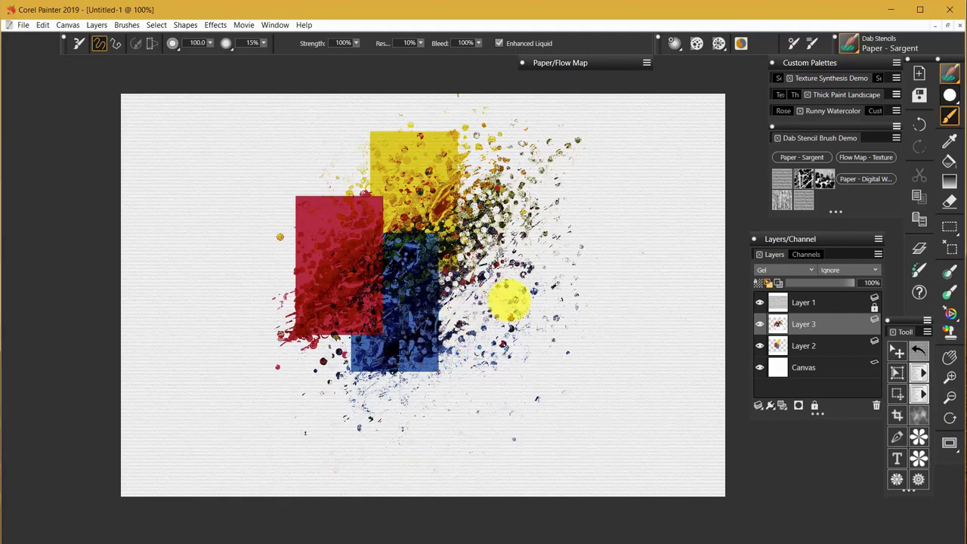
pyautogui.hotkey('ctrl', 'z')
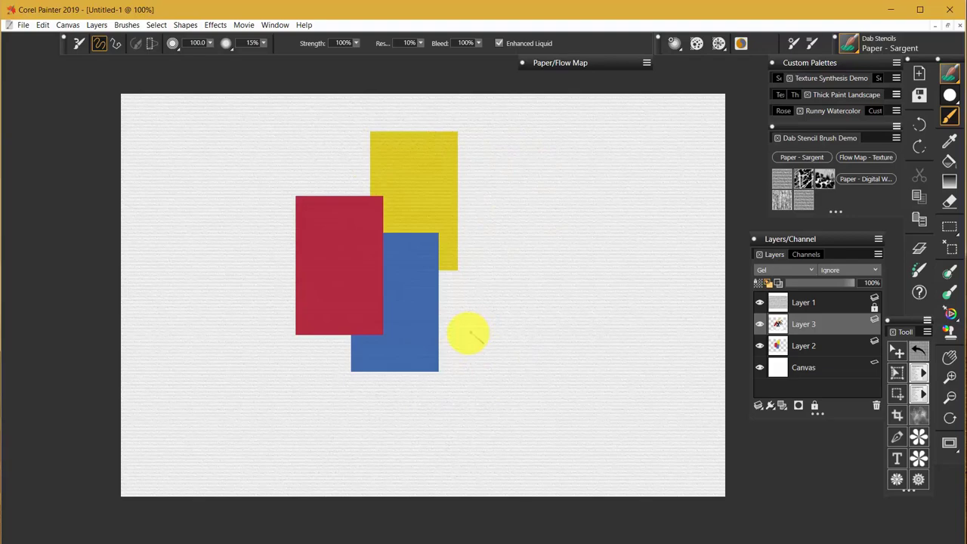
pyautogui.click(876, 406)
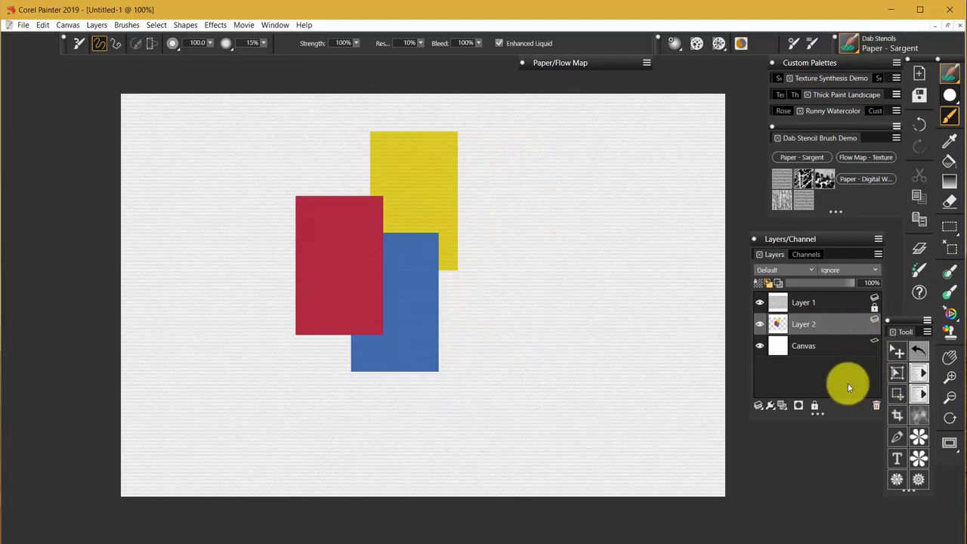
# Add a new empty Layer 3 and switch to the Flow Map - Texture brush.
pyautogui.click(782, 406)
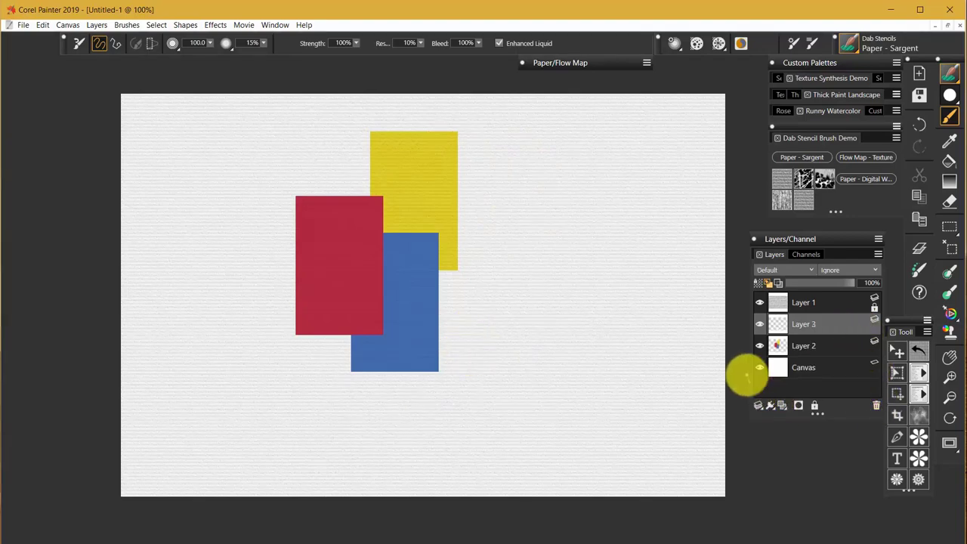
pyautogui.click(865, 157)
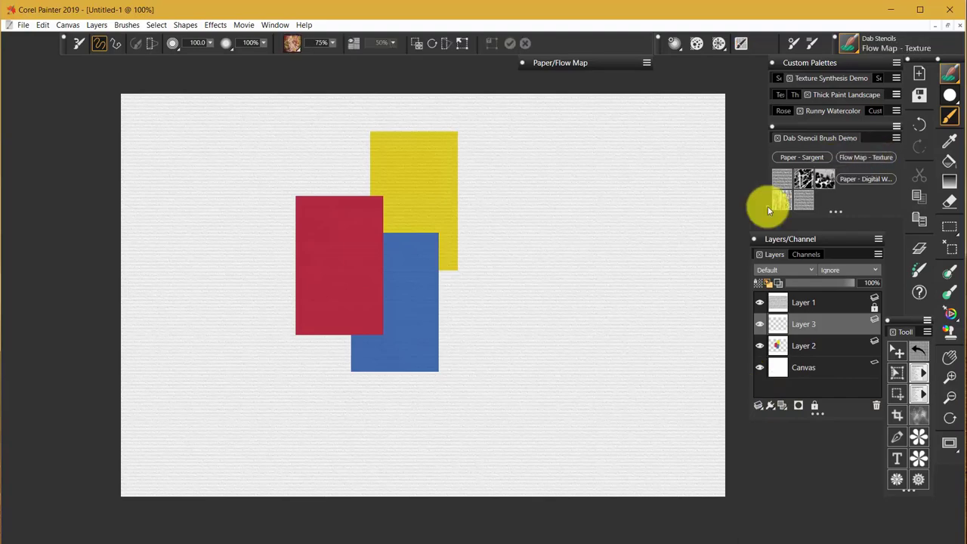
pyautogui.click(675, 43)
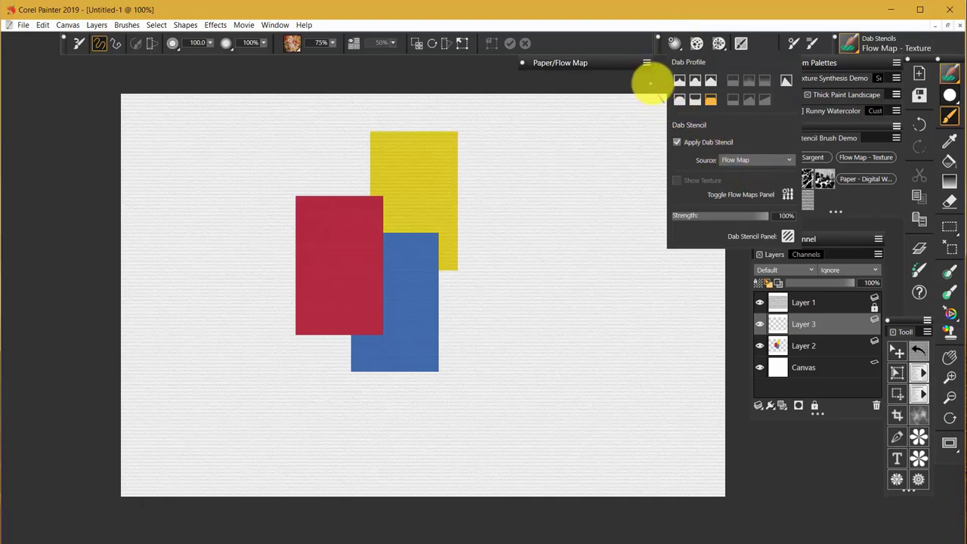
pyautogui.click(646, 112)
pyautogui.hotkey('ctrl', 'z')
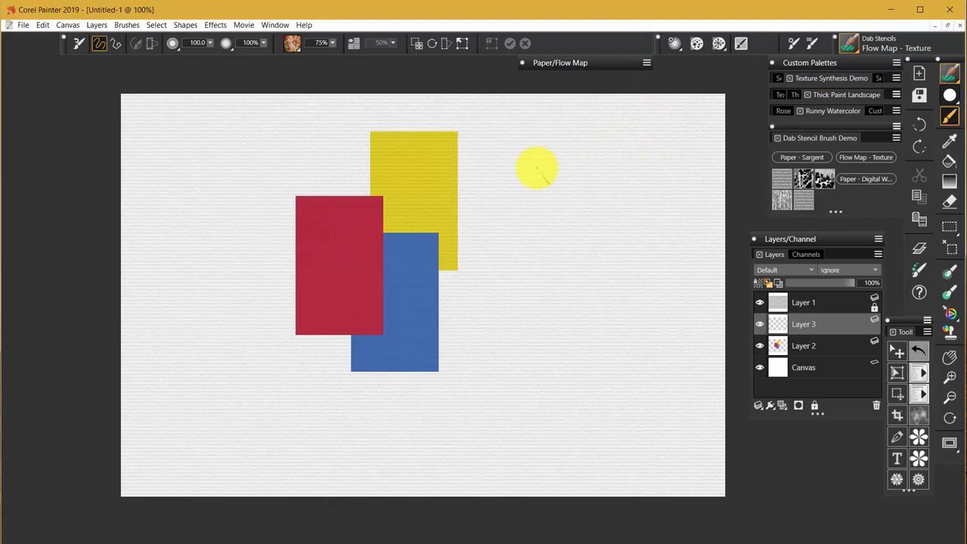
# Preview and hide the flow map texture, then expand the Paper/Flow Map settings.
pyautogui.click(352, 44)
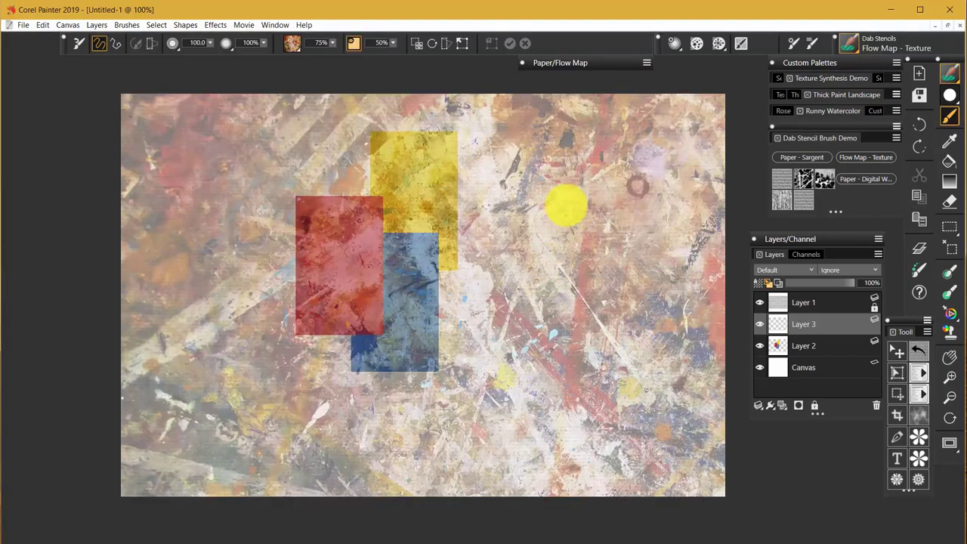
pyautogui.click(358, 45)
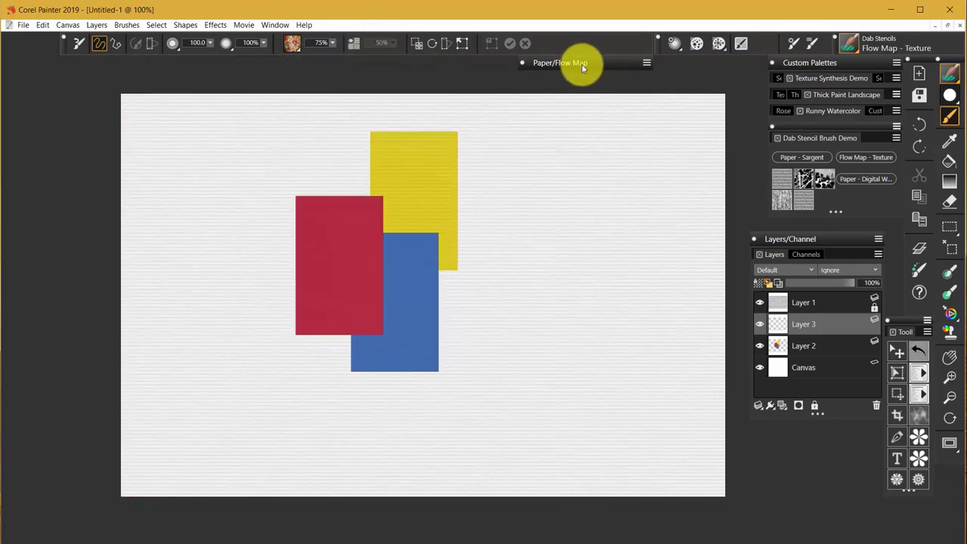
pyautogui.click(581, 66)
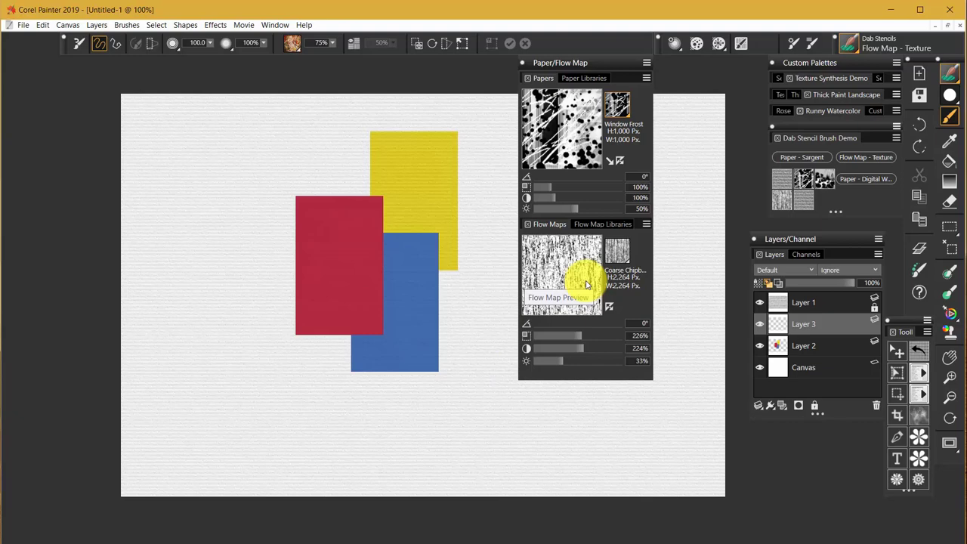
# Collapse the Paper/Flow Map panel, then scribble and undo grey flow-map test strokes twice.
pyautogui.click(604, 64)
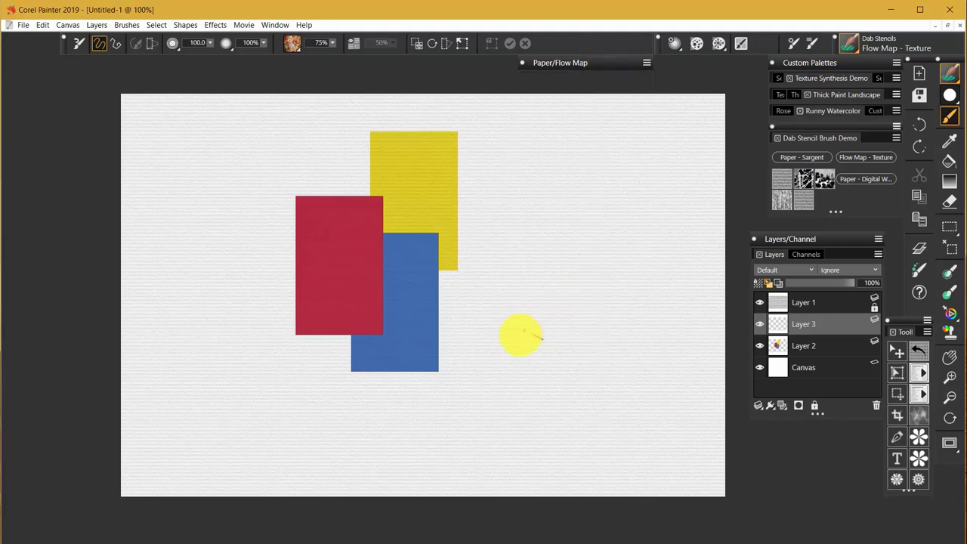
pyautogui.moveTo(495, 372)
pyautogui.mouseDown()
pyautogui.moveTo(544, 316)
pyautogui.moveTo(503, 378)
pyautogui.moveTo(554, 316)
pyautogui.moveTo(522, 368)
pyautogui.moveTo(529, 342)
pyautogui.moveTo(552, 345)
pyautogui.mouseUp()
pyautogui.hotkey('ctrl', 'z')
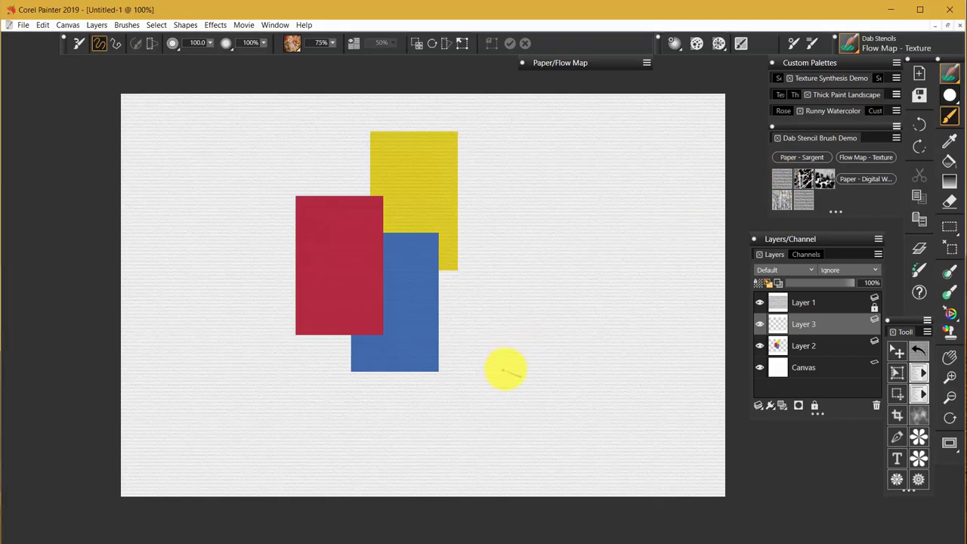
pyautogui.moveTo(505, 370)
pyautogui.mouseDown()
pyautogui.moveTo(566, 307)
pyautogui.moveTo(514, 380)
pyautogui.moveTo(596, 313)
pyautogui.moveTo(540, 384)
pyautogui.moveTo(618, 327)
pyautogui.moveTo(547, 411)
pyautogui.moveTo(629, 332)
pyautogui.moveTo(522, 409)
pyautogui.moveTo(587, 306)
pyautogui.moveTo(493, 388)
pyautogui.moveTo(571, 303)
pyautogui.moveTo(507, 371)
pyautogui.moveTo(574, 316)
pyautogui.moveTo(509, 383)
pyautogui.moveTo(583, 314)
pyautogui.moveTo(522, 391)
pyautogui.moveTo(586, 326)
pyautogui.moveTo(594, 333)
pyautogui.moveTo(550, 377)
pyautogui.moveTo(561, 379)
pyautogui.moveTo(605, 332)
pyautogui.moveTo(544, 418)
pyautogui.moveTo(620, 350)
pyautogui.moveTo(572, 419)
pyautogui.moveTo(640, 371)
pyautogui.moveTo(600, 423)
pyautogui.moveTo(637, 392)
pyautogui.moveTo(624, 418)
pyautogui.moveTo(654, 410)
pyautogui.mouseUp()
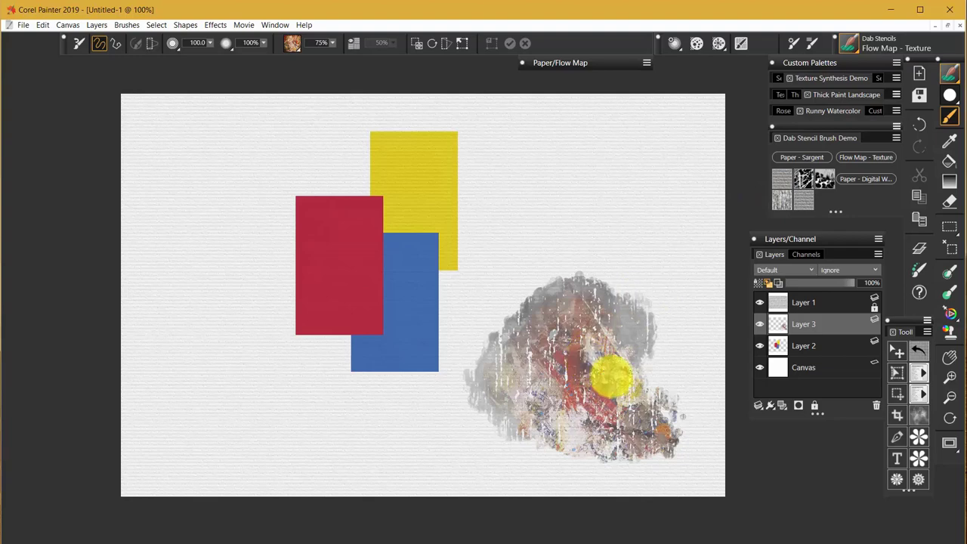
pyautogui.hotkey('ctrl', 'z')
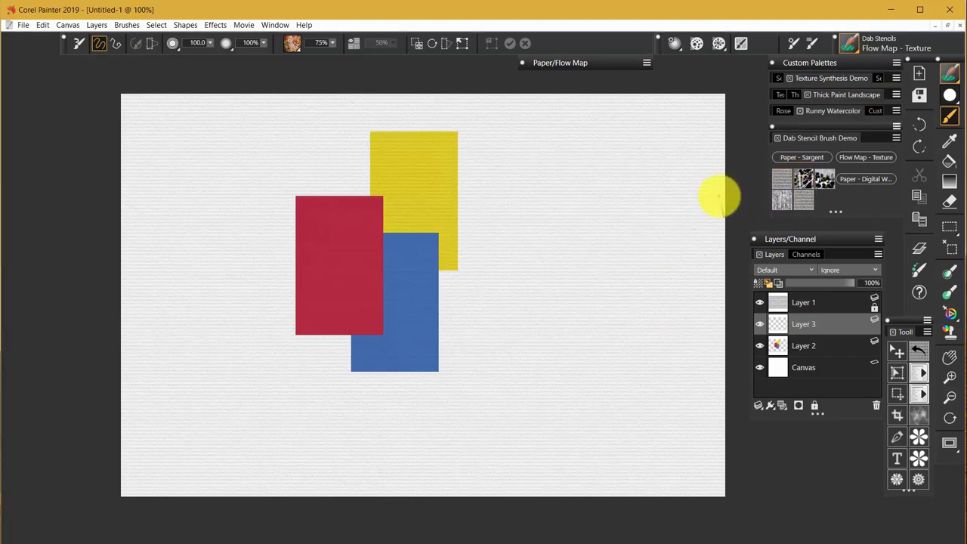
pyautogui.moveTo(527, 372)
pyautogui.mouseDown()
pyautogui.moveTo(593, 295)
pyautogui.moveTo(525, 393)
pyautogui.moveTo(588, 314)
pyautogui.moveTo(552, 388)
pyautogui.moveTo(610, 314)
pyautogui.moveTo(596, 361)
pyautogui.moveTo(628, 315)
pyautogui.moveTo(577, 389)
pyautogui.moveTo(610, 351)
pyautogui.moveTo(561, 306)
pyautogui.moveTo(546, 311)
pyautogui.moveTo(568, 266)
pyautogui.moveTo(516, 322)
pyautogui.moveTo(563, 257)
pyautogui.moveTo(528, 318)
pyautogui.moveTo(584, 281)
pyautogui.moveTo(560, 328)
pyautogui.moveTo(597, 290)
pyautogui.moveTo(554, 340)
pyautogui.moveTo(617, 294)
pyautogui.moveTo(576, 345)
pyautogui.moveTo(628, 296)
pyautogui.moveTo(584, 364)
pyautogui.moveTo(634, 315)
pyautogui.moveTo(607, 371)
pyautogui.moveTo(646, 321)
pyautogui.moveTo(631, 372)
pyautogui.moveTo(653, 325)
pyautogui.moveTo(641, 376)
pyautogui.moveTo(654, 361)
pyautogui.moveTo(620, 389)
pyautogui.moveTo(639, 391)
pyautogui.moveTo(578, 415)
pyautogui.moveTo(635, 392)
pyautogui.moveTo(579, 425)
pyautogui.moveTo(628, 359)
pyautogui.moveTo(581, 395)
pyautogui.moveTo(574, 376)
pyautogui.moveTo(548, 385)
pyautogui.moveTo(577, 385)
pyautogui.moveTo(540, 384)
pyautogui.moveTo(545, 362)
pyautogui.moveTo(468, 382)
pyautogui.moveTo(524, 325)
pyautogui.moveTo(498, 380)
pyautogui.moveTo(505, 351)
pyautogui.moveTo(557, 347)
pyautogui.moveTo(556, 375)
pyautogui.moveTo(602, 382)
pyautogui.mouseUp()
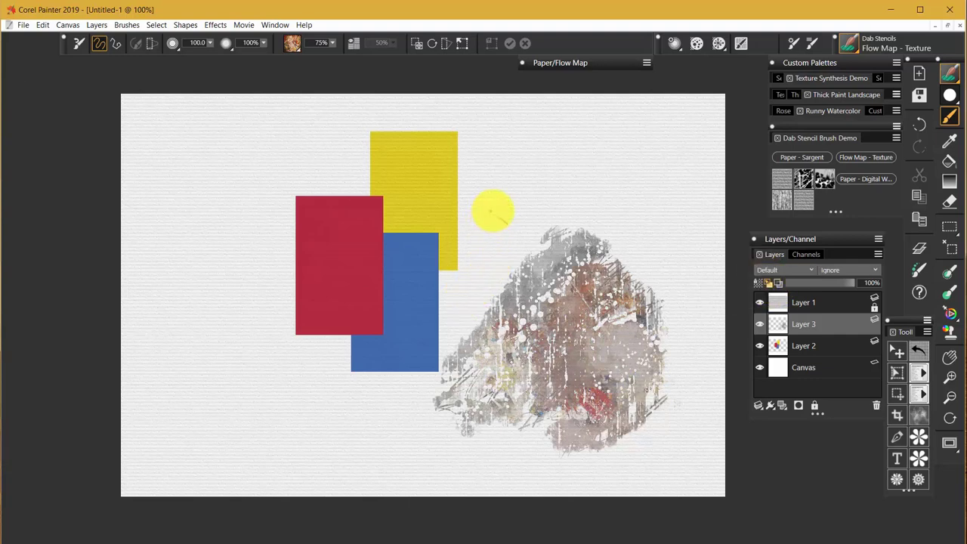
pyautogui.moveTo(493, 212)
pyautogui.mouseDown()
pyautogui.moveTo(412, 273)
pyautogui.moveTo(423, 167)
pyautogui.moveTo(349, 287)
pyautogui.moveTo(404, 205)
pyautogui.moveTo(249, 291)
pyautogui.moveTo(274, 283)
pyautogui.moveTo(360, 315)
pyautogui.moveTo(335, 356)
pyautogui.moveTo(363, 356)
pyautogui.moveTo(416, 328)
pyautogui.moveTo(401, 349)
pyautogui.moveTo(408, 324)
pyautogui.moveTo(416, 339)
pyautogui.moveTo(443, 331)
pyautogui.moveTo(448, 338)
pyautogui.moveTo(442, 319)
pyautogui.moveTo(410, 334)
pyautogui.moveTo(384, 306)
pyautogui.moveTo(416, 300)
pyautogui.moveTo(437, 349)
pyautogui.moveTo(382, 350)
pyautogui.moveTo(392, 282)
pyautogui.moveTo(378, 259)
pyautogui.moveTo(329, 284)
pyautogui.moveTo(315, 224)
pyautogui.moveTo(397, 161)
pyautogui.moveTo(440, 237)
pyautogui.moveTo(383, 438)
pyautogui.mouseUp()
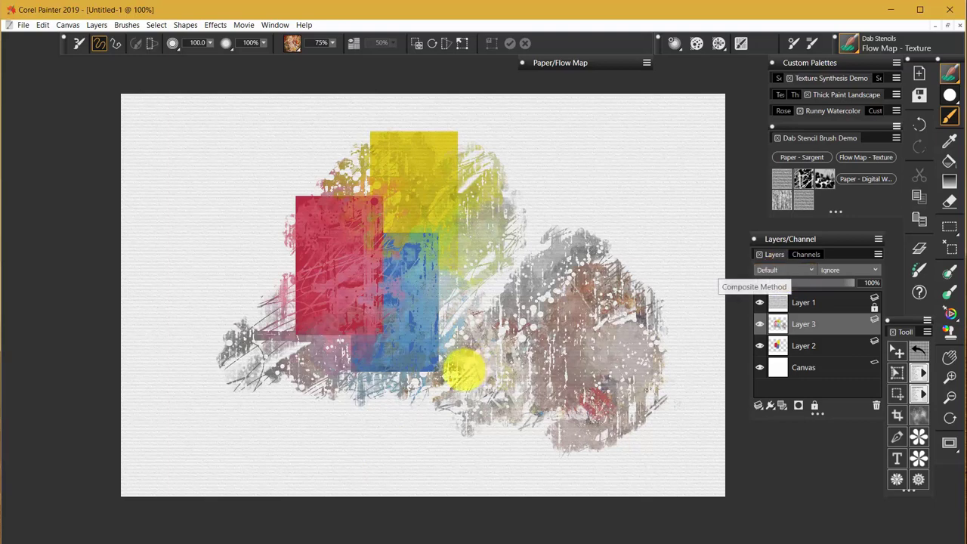
pyautogui.hotkey('ctrl', 'z')
pyautogui.moveTo(349, 377)
pyautogui.mouseDown()
pyautogui.moveTo(445, 264)
pyautogui.moveTo(367, 352)
pyautogui.moveTo(437, 239)
pyautogui.moveTo(453, 183)
pyautogui.moveTo(341, 295)
pyautogui.moveTo(362, 237)
pyautogui.moveTo(411, 166)
pyautogui.moveTo(411, 190)
pyautogui.moveTo(475, 173)
pyautogui.moveTo(352, 220)
pyautogui.moveTo(414, 215)
pyautogui.moveTo(384, 442)
pyautogui.mouseUp()
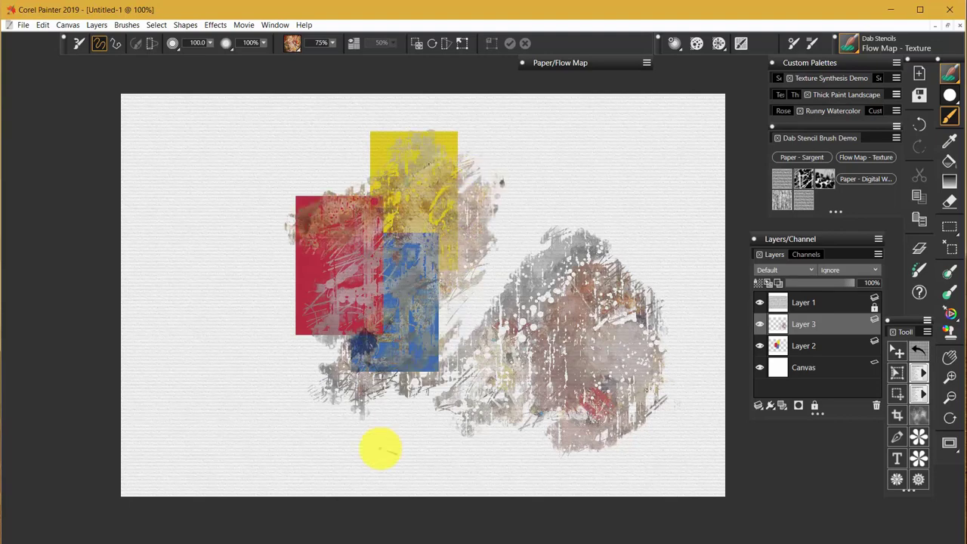
pyautogui.hotkey('ctrl', 'z')
pyautogui.hotkey('ctrl', 'z')
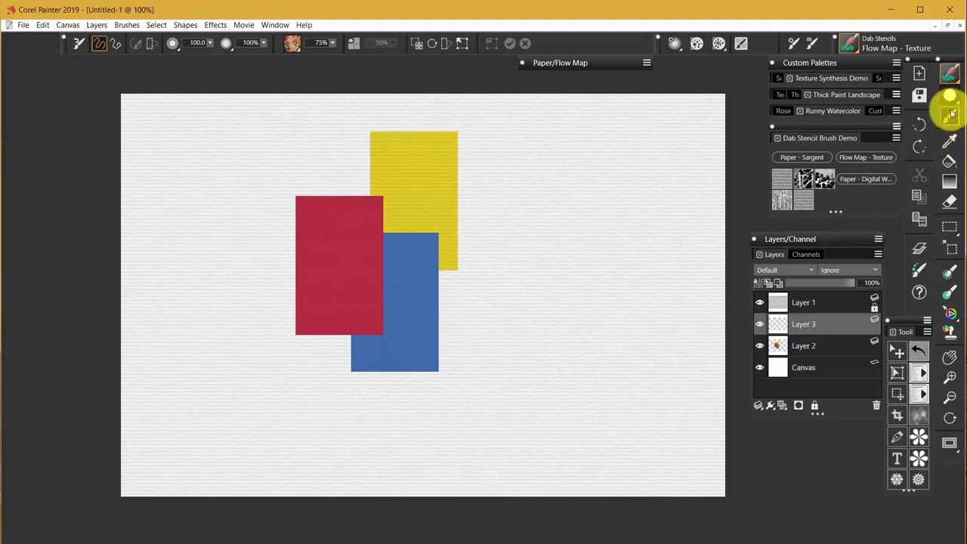
# Discard Untitled-1 unsaved and start a new document from the 12 x 8 Oil template.
pyautogui.click(959, 29)
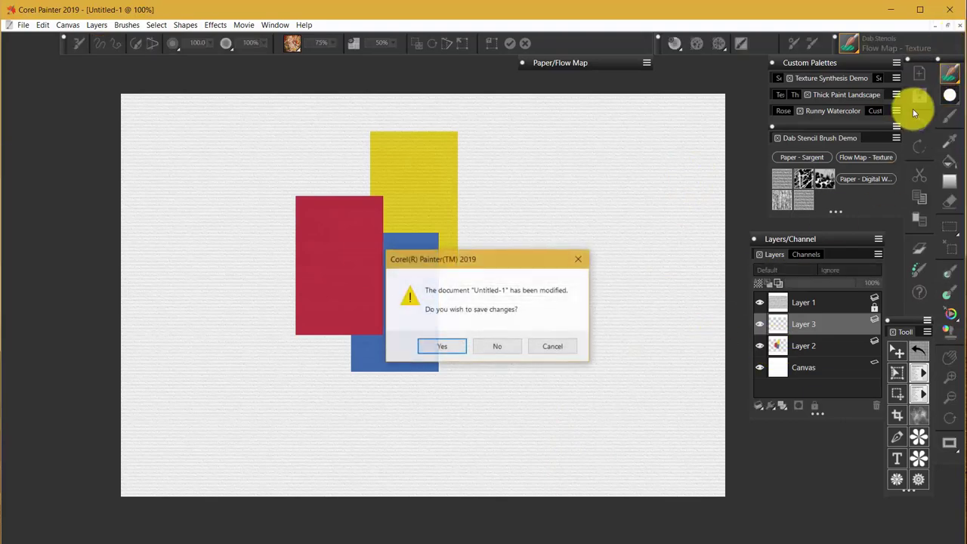
pyautogui.click(500, 346)
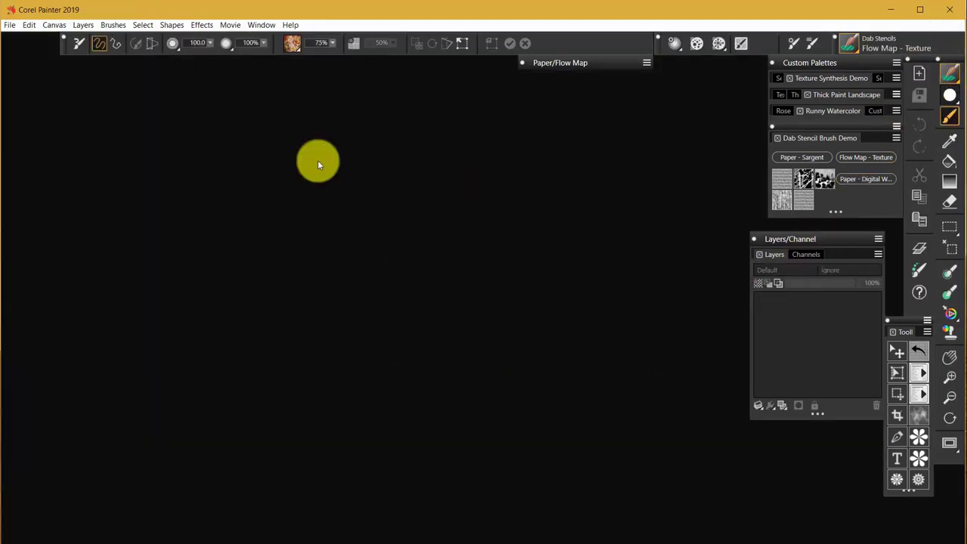
pyautogui.click(13, 25)
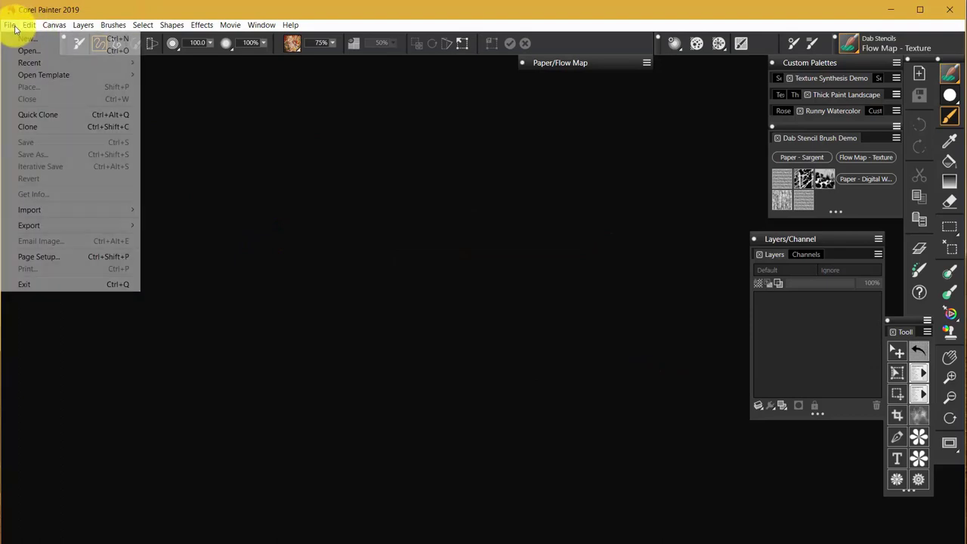
pyautogui.moveTo(48, 77)
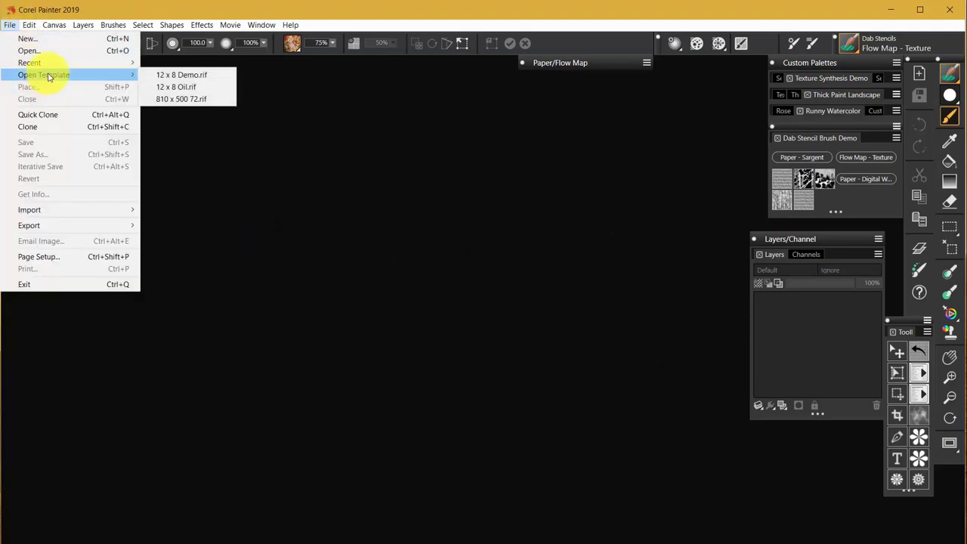
pyautogui.click(191, 90)
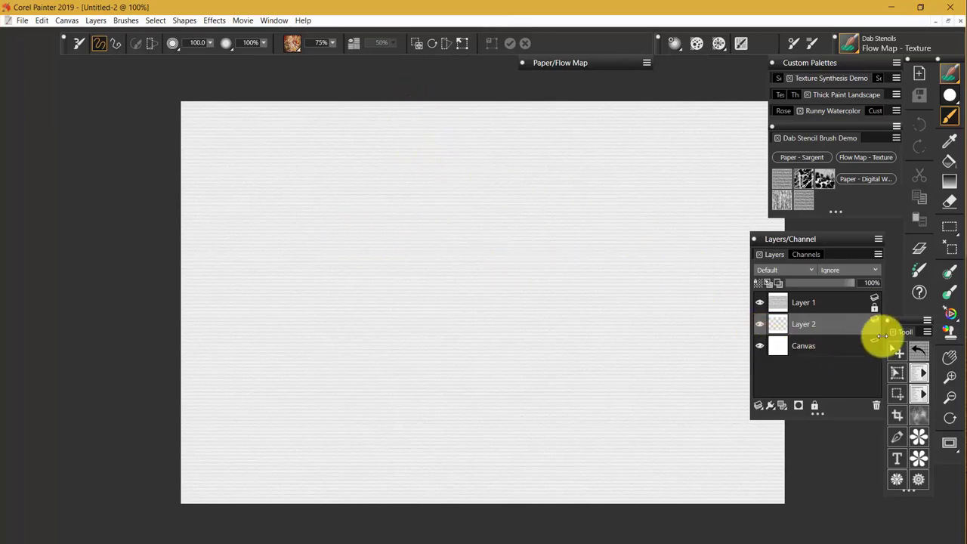
# Pan the blank canvas left, choose the Paper - Digital Watercolor brush, and open the Temporal Color Wheel.
pyautogui.click(950, 358)
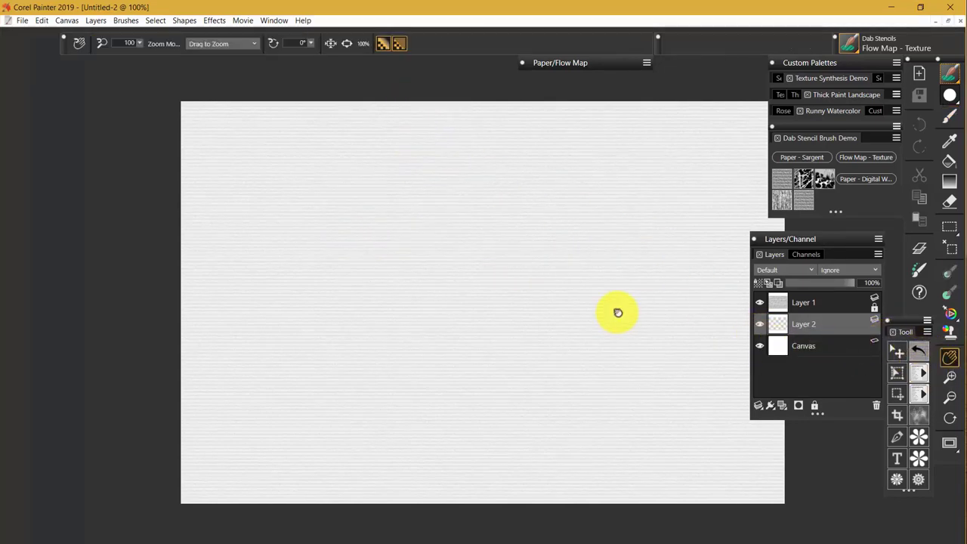
pyautogui.moveTo(617, 313); pyautogui.dragTo(538, 306)
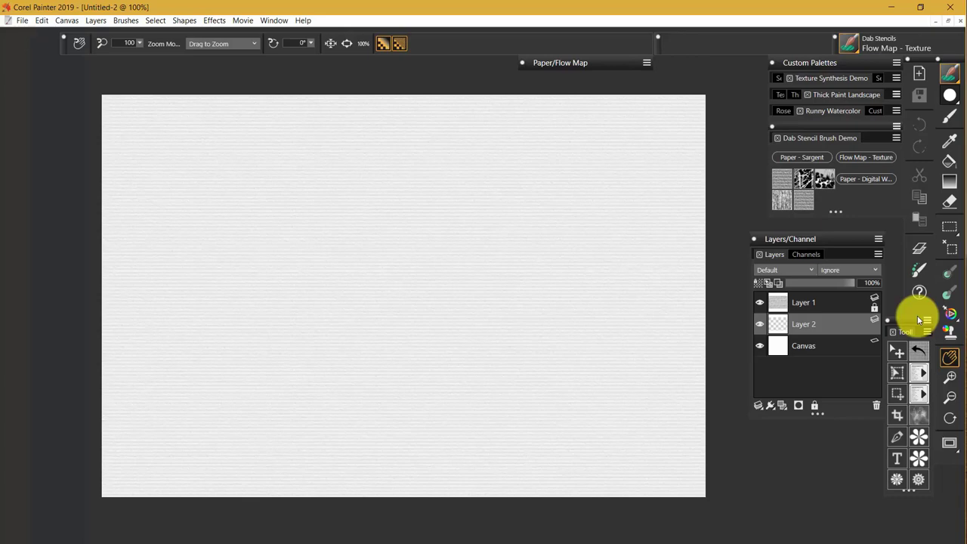
pyautogui.click(866, 178)
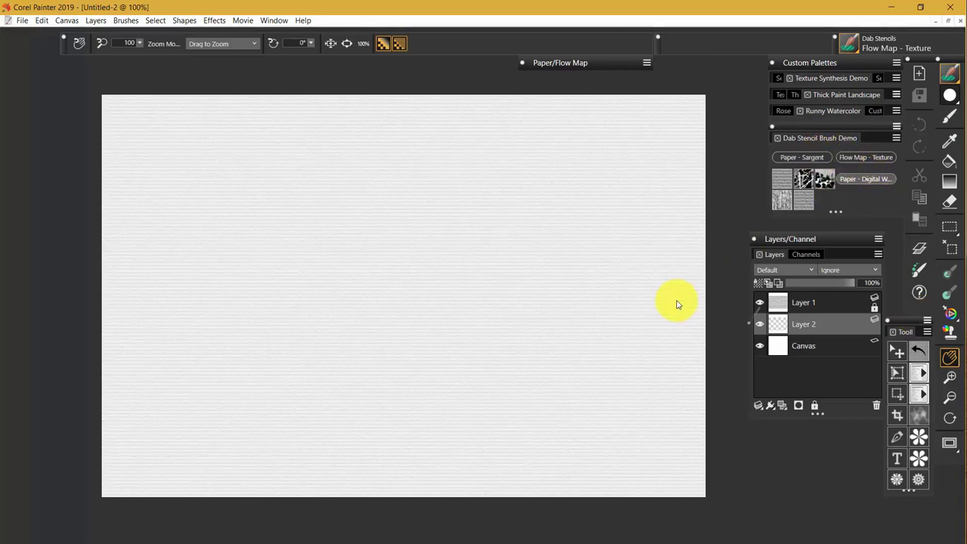
pyautogui.press('`')
pyautogui.click(491, 306)
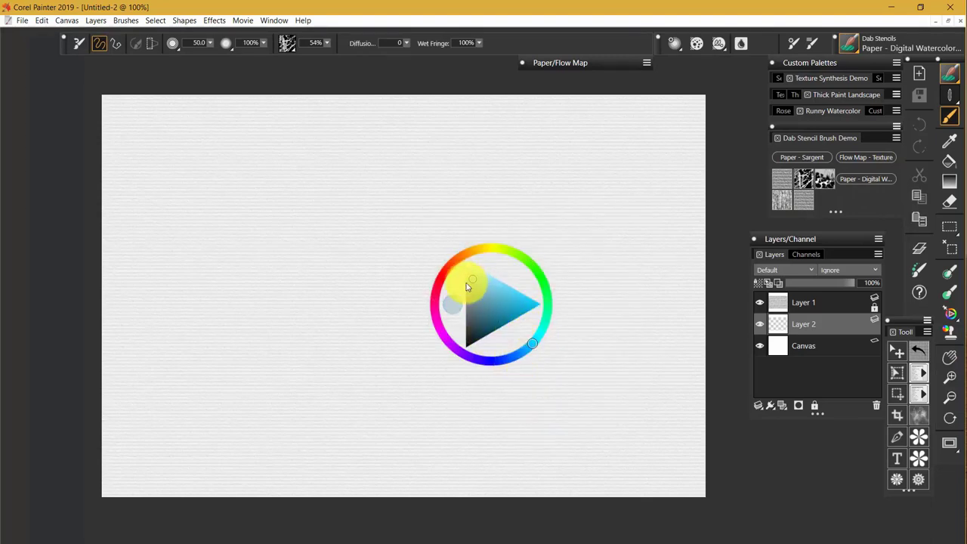
# Enlarge the brush to about 113.6, apply Nubby Laid Paper, and paint a grey wash at upper left.
pyautogui.click(208, 47)
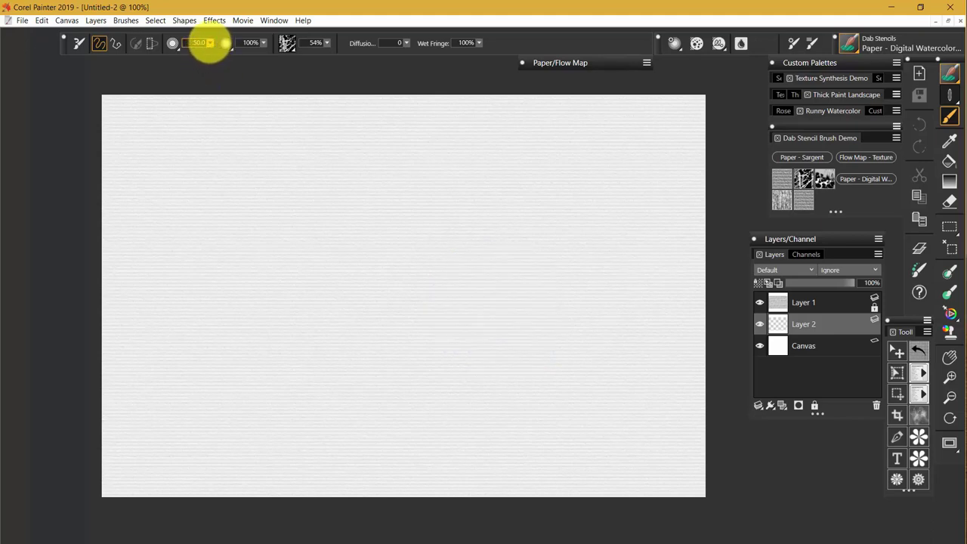
pyautogui.moveTo(211, 41); pyautogui.dragTo(228, 45)
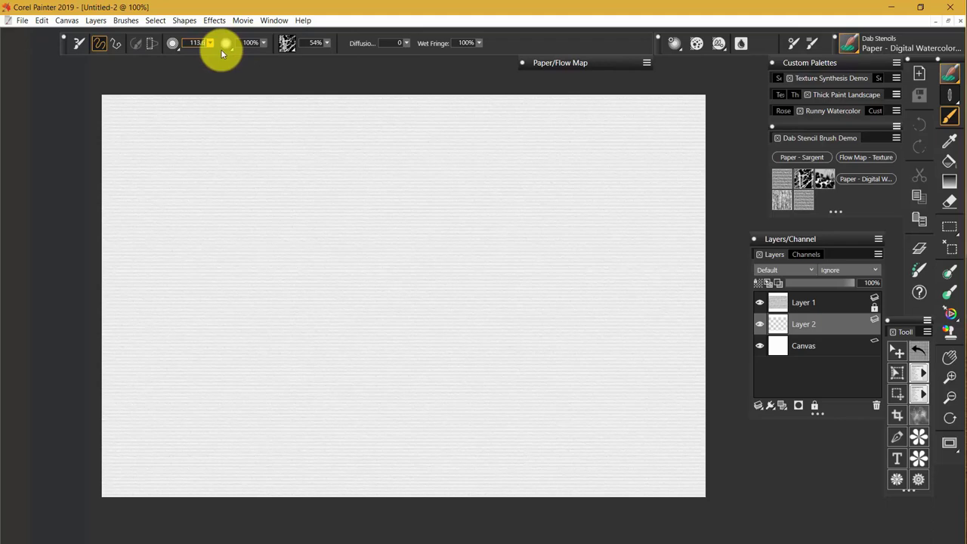
pyautogui.moveTo(192, 165)
pyautogui.mouseDown()
pyautogui.moveTo(123, 127)
pyautogui.moveTo(160, 162)
pyautogui.moveTo(246, 165)
pyautogui.moveTo(263, 224)
pyautogui.moveTo(341, 183)
pyautogui.moveTo(465, 237)
pyautogui.mouseUp()
pyautogui.hotkey('ctrl', 'z')
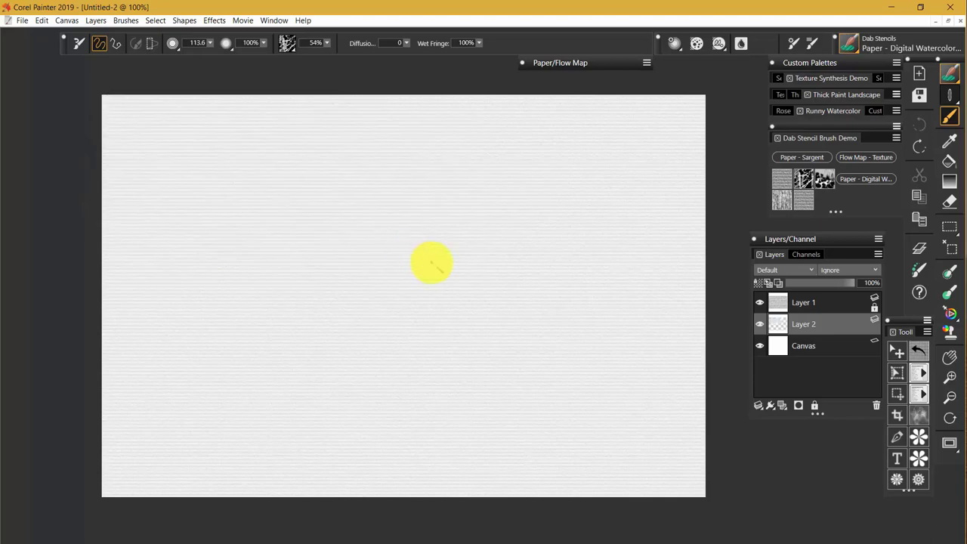
pyautogui.click(783, 182)
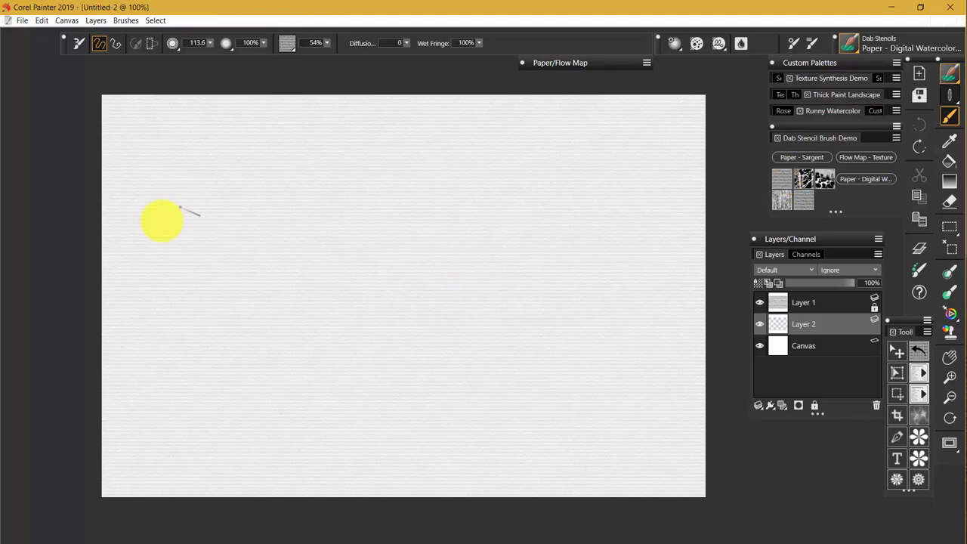
pyautogui.moveTo(161, 218)
pyautogui.mouseDown()
pyautogui.moveTo(162, 187)
pyautogui.moveTo(143, 174)
pyautogui.moveTo(131, 103)
pyautogui.moveTo(108, 150)
pyautogui.moveTo(237, 124)
pyautogui.moveTo(284, 148)
pyautogui.moveTo(406, 138)
pyautogui.moveTo(446, 157)
pyautogui.moveTo(674, 136)
pyautogui.moveTo(457, 138)
pyautogui.moveTo(630, 115)
pyautogui.moveTo(352, 115)
pyautogui.moveTo(584, 133)
pyautogui.moveTo(546, 226)
pyautogui.moveTo(568, 317)
pyautogui.moveTo(635, 312)
pyautogui.moveTo(610, 384)
pyautogui.moveTo(666, 401)
pyautogui.moveTo(689, 425)
pyautogui.moveTo(666, 450)
pyautogui.moveTo(369, 482)
pyautogui.moveTo(424, 347)
pyautogui.moveTo(470, 282)
pyautogui.moveTo(298, 290)
pyautogui.moveTo(119, 334)
pyautogui.moveTo(214, 300)
pyautogui.moveTo(151, 319)
pyautogui.moveTo(238, 416)
pyautogui.moveTo(161, 455)
pyautogui.moveTo(256, 415)
pyautogui.moveTo(493, 394)
pyautogui.moveTo(512, 430)
pyautogui.moveTo(652, 364)
pyautogui.moveTo(642, 283)
pyautogui.moveTo(459, 287)
pyautogui.moveTo(430, 230)
pyautogui.moveTo(415, 227)
pyautogui.moveTo(416, 178)
pyautogui.moveTo(281, 189)
pyautogui.moveTo(359, 118)
pyautogui.moveTo(292, 115)
pyautogui.moveTo(323, 93)
pyautogui.moveTo(282, 87)
pyautogui.moveTo(178, 99)
pyautogui.moveTo(218, 93)
pyautogui.moveTo(125, 150)
pyautogui.moveTo(246, 144)
pyautogui.moveTo(281, 163)
pyautogui.moveTo(299, 153)
pyautogui.moveTo(337, 167)
pyautogui.moveTo(431, 135)
pyautogui.moveTo(692, 126)
pyautogui.moveTo(608, 167)
pyautogui.moveTo(637, 189)
pyautogui.moveTo(286, 234)
pyautogui.moveTo(447, 212)
pyautogui.moveTo(634, 215)
pyautogui.moveTo(410, 255)
pyautogui.moveTo(550, 274)
pyautogui.moveTo(108, 304)
pyautogui.moveTo(491, 345)
pyautogui.moveTo(222, 371)
pyautogui.moveTo(643, 395)
pyautogui.moveTo(147, 442)
pyautogui.mouseUp()
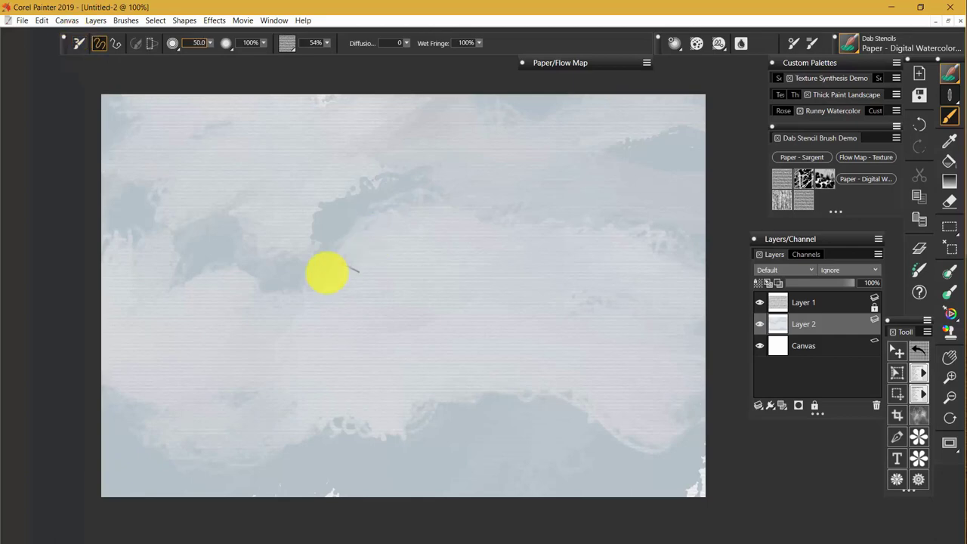
# Add darker marks to the middle sky and switch the colour to white.
pyautogui.moveTo(327, 270)
pyautogui.mouseDown()
pyautogui.moveTo(309, 294)
pyautogui.moveTo(321, 240)
pyautogui.moveTo(310, 189)
pyautogui.moveTo(232, 220)
pyautogui.moveTo(184, 221)
pyautogui.moveTo(519, 223)
pyautogui.moveTo(592, 205)
pyautogui.moveTo(487, 211)
pyautogui.moveTo(671, 250)
pyautogui.moveTo(520, 263)
pyautogui.moveTo(640, 290)
pyautogui.moveTo(103, 306)
pyautogui.moveTo(371, 301)
pyautogui.moveTo(701, 319)
pyautogui.moveTo(300, 286)
pyautogui.mouseUp()
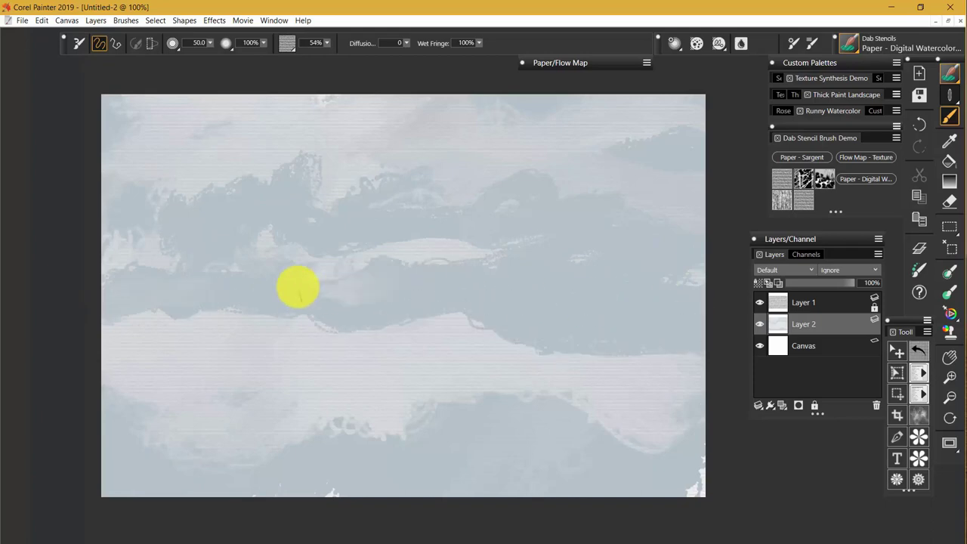
pyautogui.press('`')
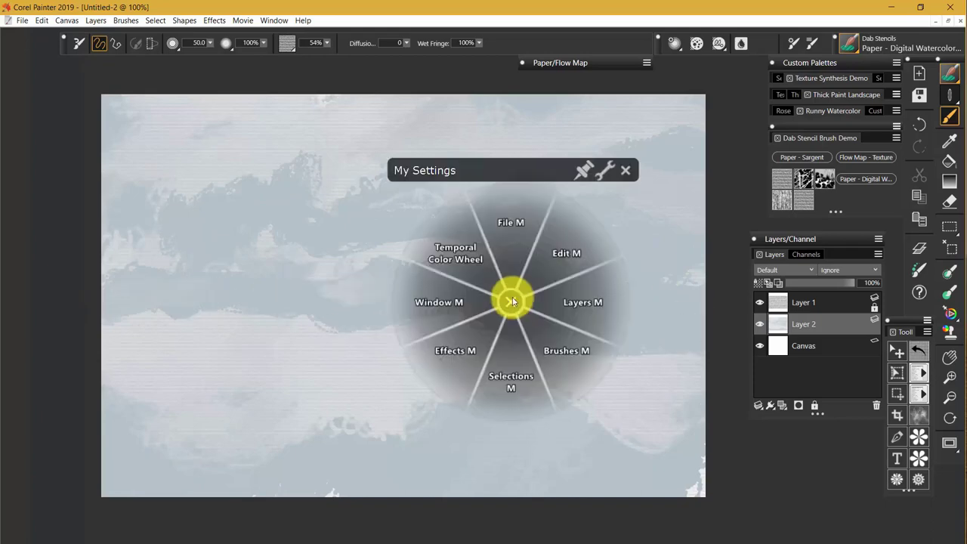
pyautogui.click(475, 264)
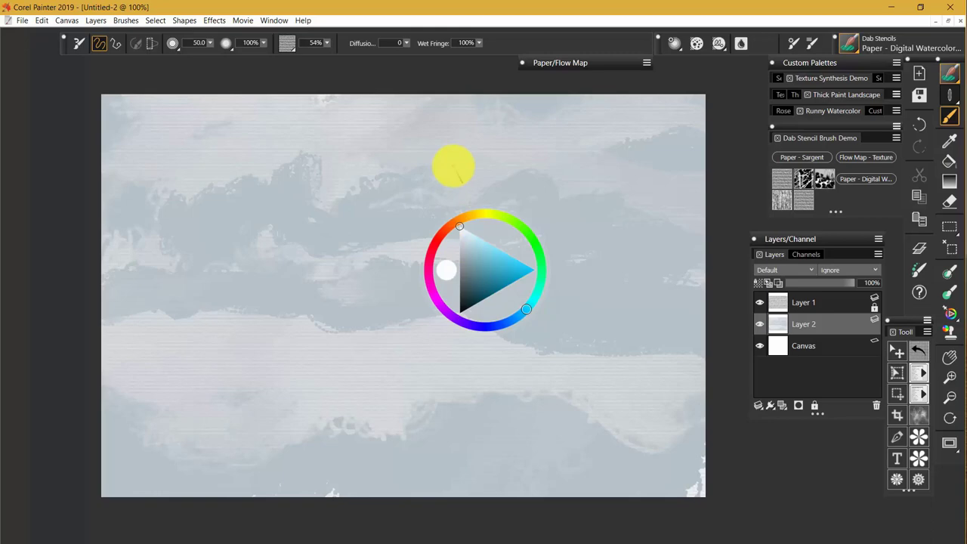
# Paint soft white clouds across the upper-left and upper-middle sky, blending their edges.
pyautogui.moveTo(242, 175)
pyautogui.mouseDown()
pyautogui.moveTo(231, 204)
pyautogui.moveTo(257, 184)
pyautogui.moveTo(323, 196)
pyautogui.moveTo(298, 174)
pyautogui.moveTo(328, 163)
pyautogui.mouseUp()
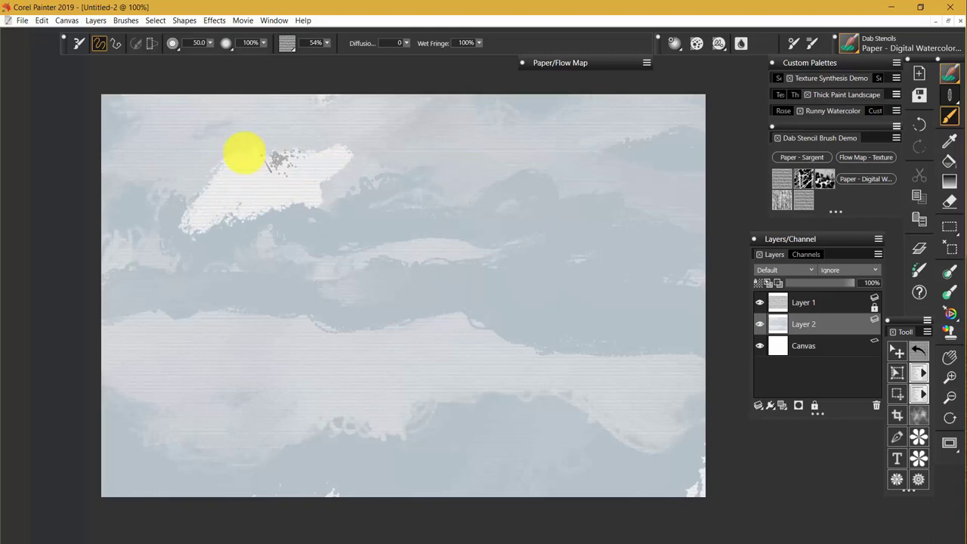
pyautogui.moveTo(210, 179); pyautogui.dragTo(191, 187)
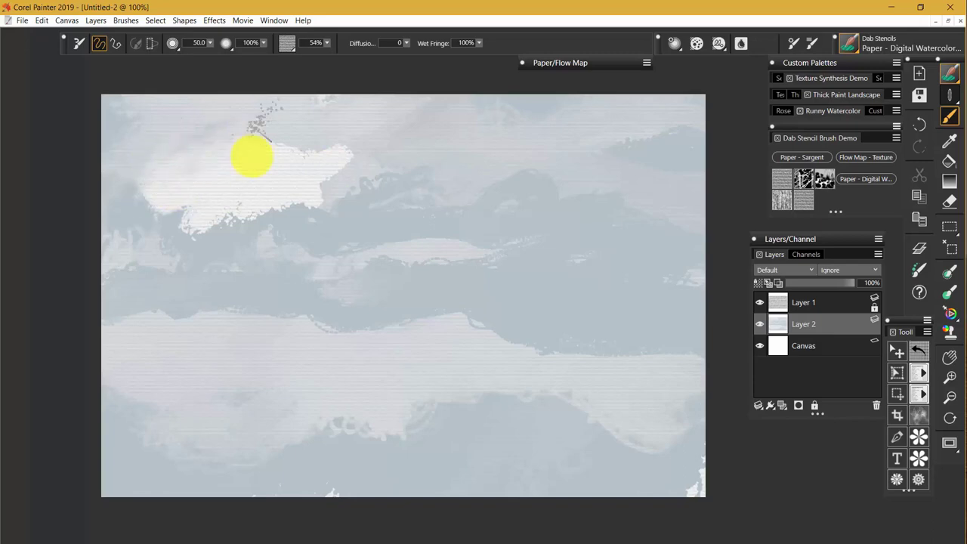
pyautogui.moveTo(251, 157)
pyautogui.mouseDown()
pyautogui.moveTo(264, 191)
pyautogui.moveTo(244, 222)
pyautogui.mouseUp()
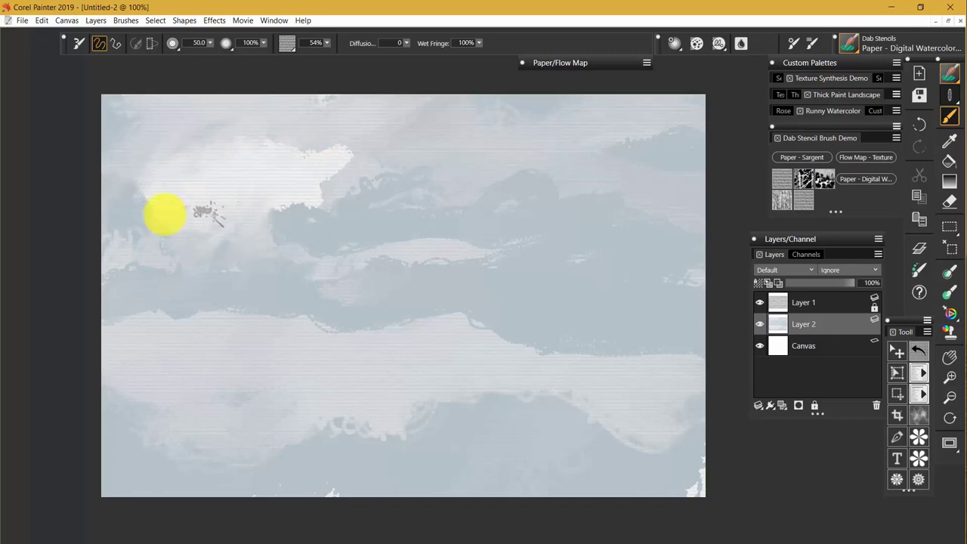
pyautogui.moveTo(147, 195)
pyautogui.mouseDown()
pyautogui.moveTo(328, 227)
pyautogui.moveTo(335, 177)
pyautogui.moveTo(410, 146)
pyautogui.moveTo(385, 187)
pyautogui.moveTo(509, 201)
pyautogui.moveTo(597, 191)
pyautogui.mouseUp()
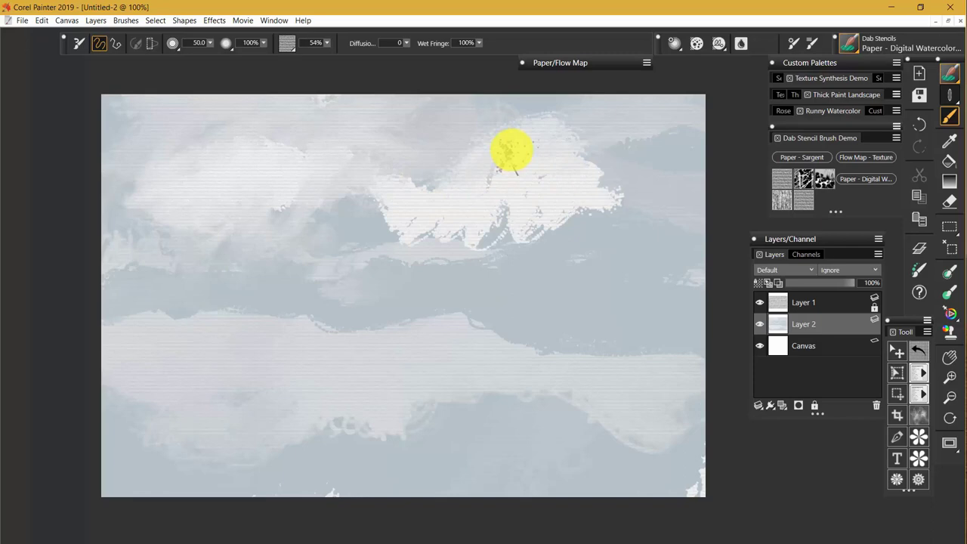
pyautogui.moveTo(512, 151); pyautogui.dragTo(465, 138)
pyautogui.moveTo(389, 176)
pyautogui.mouseDown()
pyautogui.moveTo(367, 230)
pyautogui.moveTo(412, 232)
pyautogui.moveTo(412, 241)
pyautogui.moveTo(377, 227)
pyautogui.moveTo(478, 241)
pyautogui.moveTo(566, 235)
pyautogui.moveTo(597, 213)
pyautogui.moveTo(579, 176)
pyautogui.moveTo(657, 147)
pyautogui.moveTo(679, 182)
pyautogui.moveTo(663, 220)
pyautogui.moveTo(593, 264)
pyautogui.mouseUp()
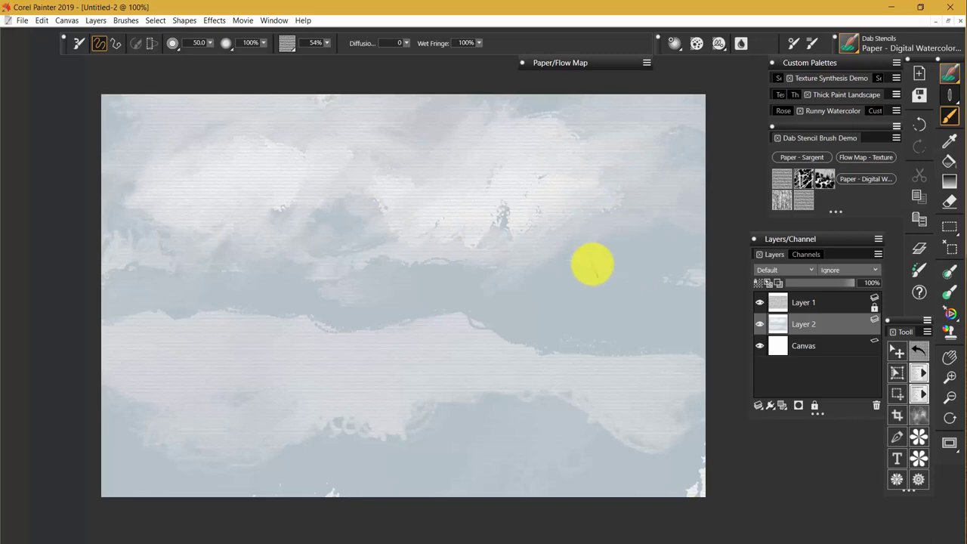
pyautogui.press('`')
# Switch the colour to yellow and dab tan-ochre tints into the left clouds and right sky.
pyautogui.click(494, 300)
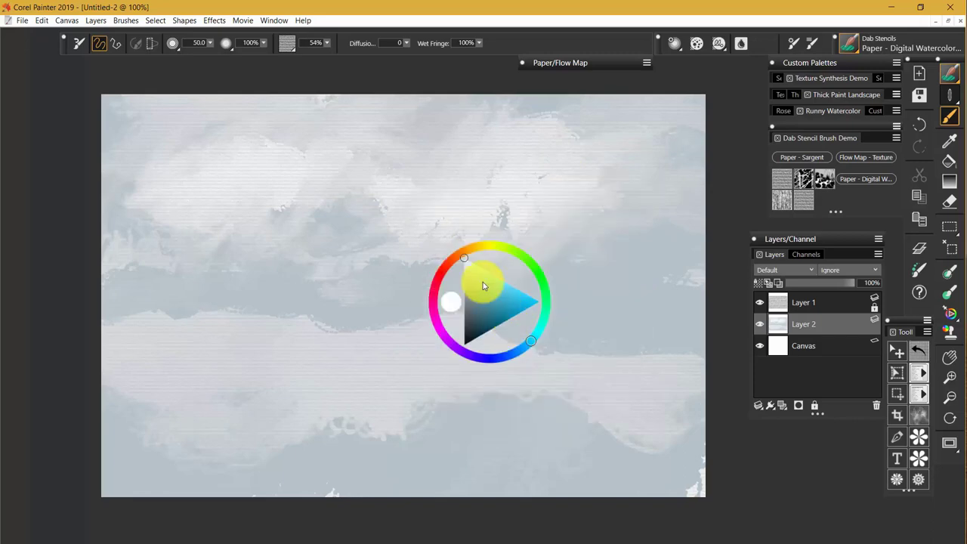
pyautogui.moveTo(485, 284); pyautogui.dragTo(485, 249)
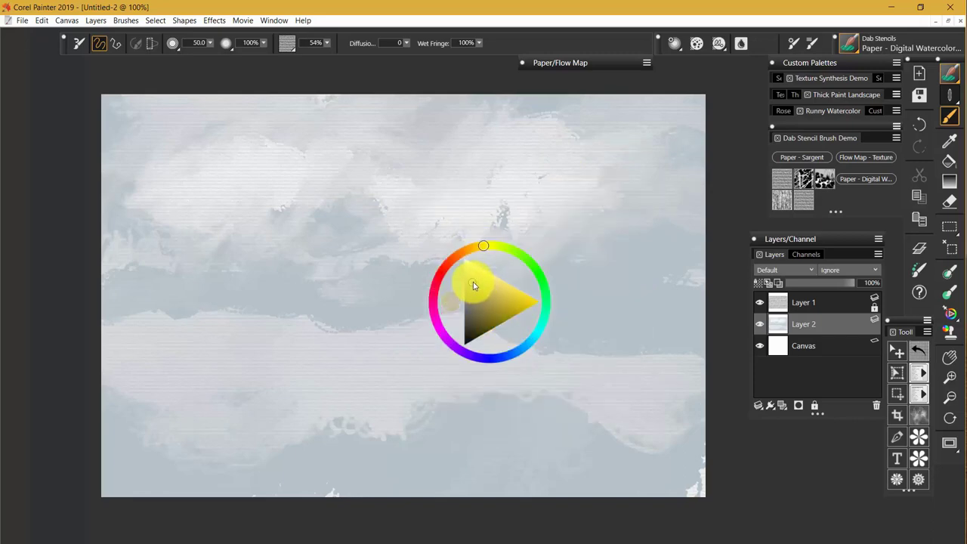
pyautogui.click(371, 220)
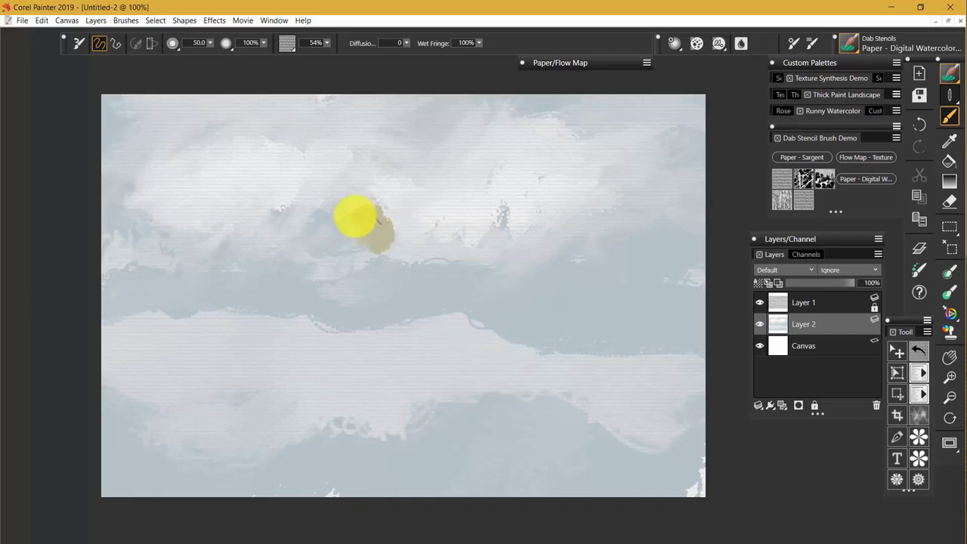
pyautogui.click(303, 226)
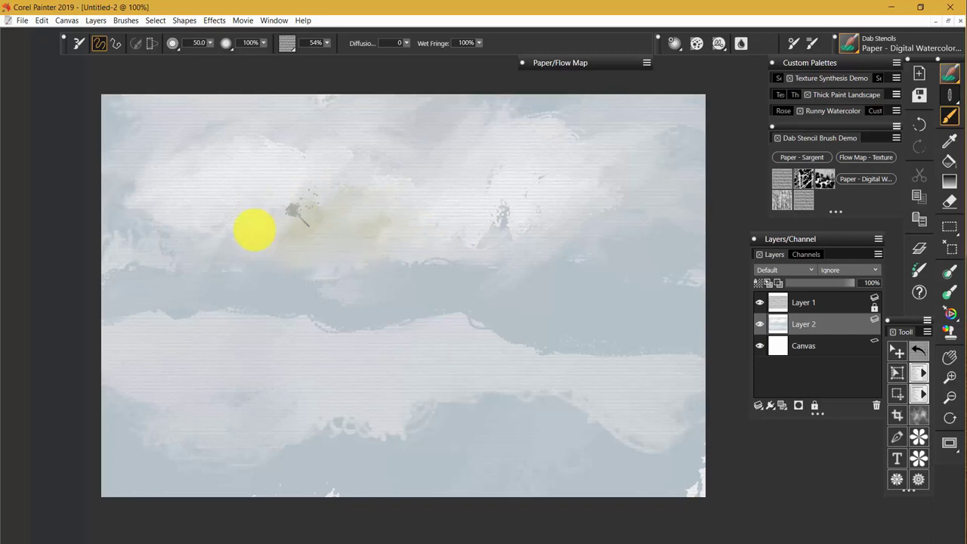
pyautogui.click(219, 231)
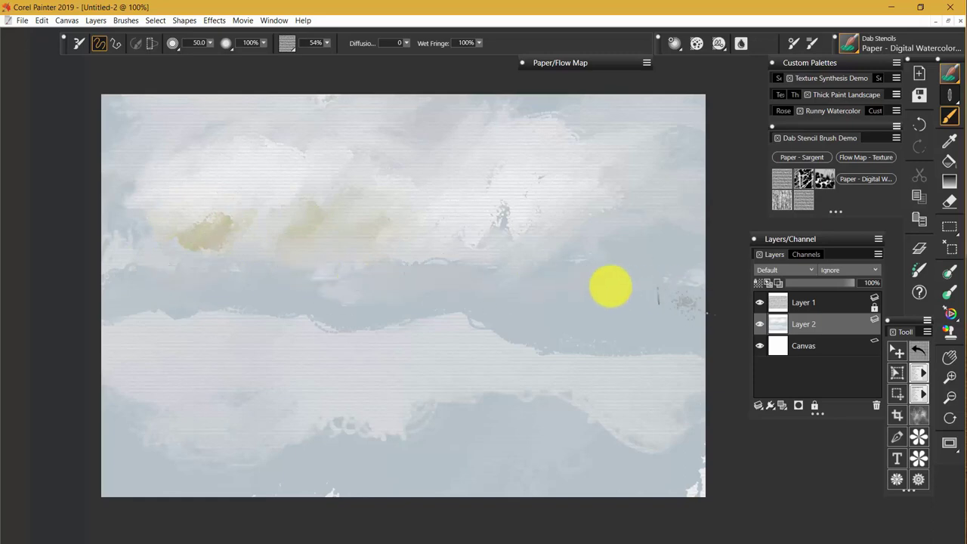
pyautogui.moveTo(610, 286)
pyautogui.mouseDown()
pyautogui.moveTo(602, 283)
pyautogui.moveTo(676, 289)
pyautogui.mouseUp()
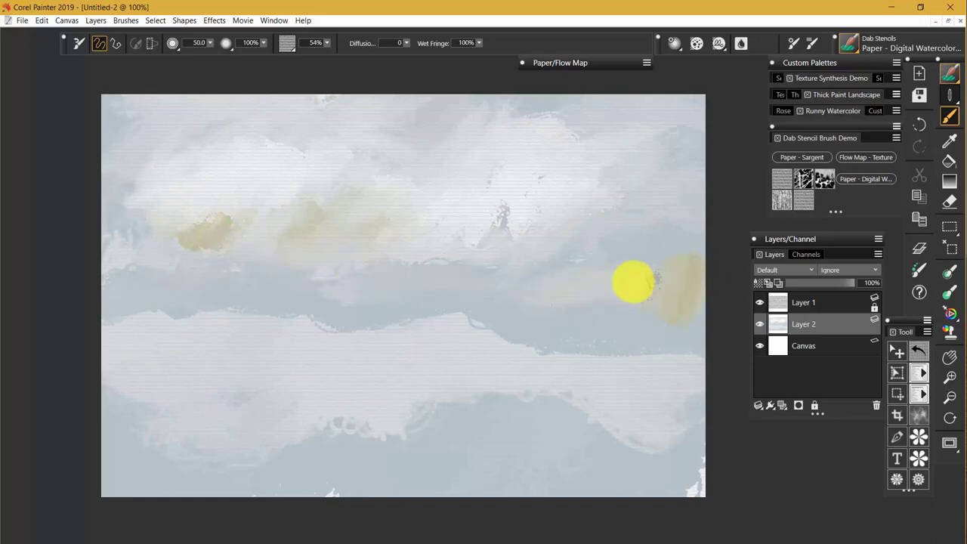
pyautogui.moveTo(633, 282)
pyautogui.mouseDown()
pyautogui.moveTo(568, 263)
pyautogui.moveTo(593, 265)
pyautogui.moveTo(588, 243)
pyautogui.moveTo(555, 245)
pyautogui.moveTo(633, 248)
pyautogui.moveTo(645, 268)
pyautogui.mouseUp()
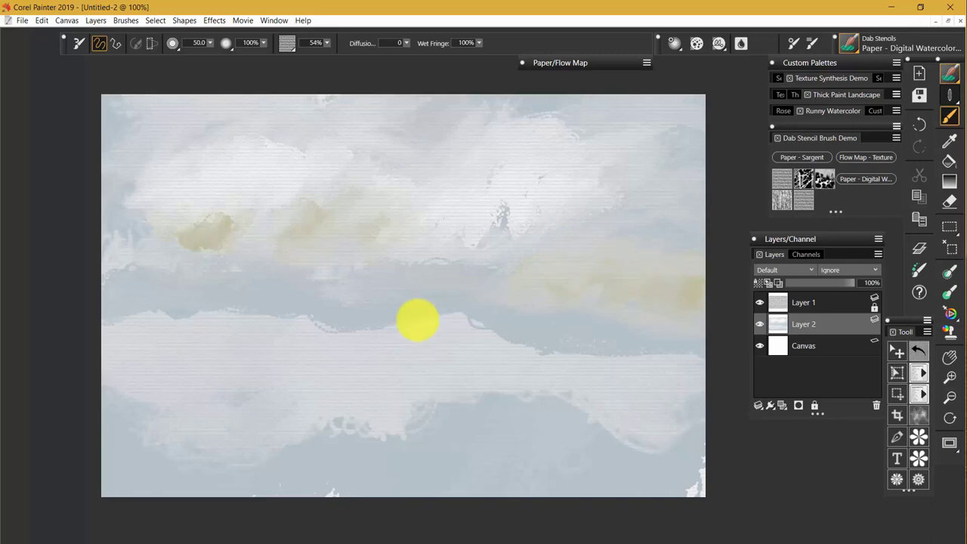
# Switch back to white and lighten the right sky, the dark grey-blue band and tan patch.
pyautogui.press('v')
pyautogui.click(440, 274)
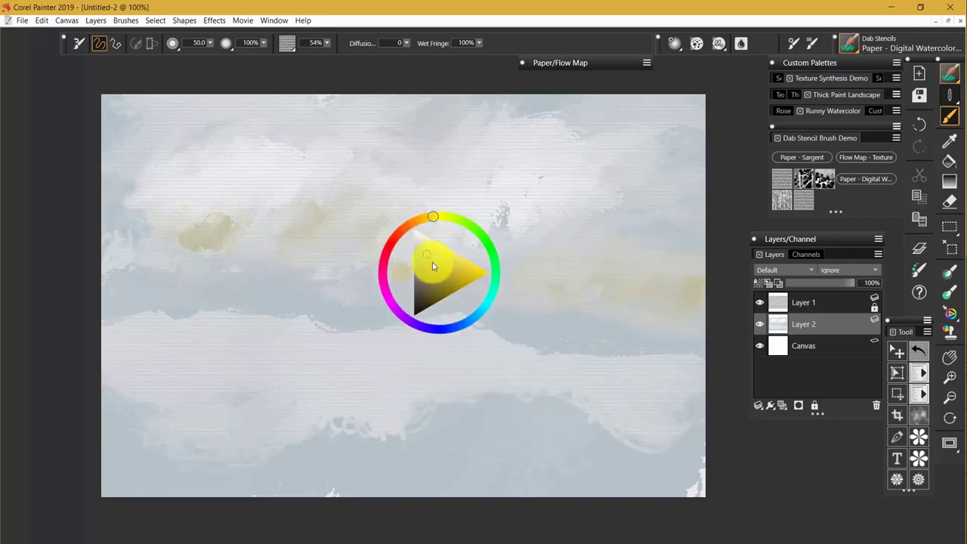
pyautogui.moveTo(433, 266); pyautogui.dragTo(399, 197)
pyautogui.moveTo(652, 298)
pyautogui.mouseDown()
pyautogui.moveTo(516, 276)
pyautogui.moveTo(586, 240)
pyautogui.moveTo(582, 269)
pyautogui.moveTo(637, 282)
pyautogui.moveTo(682, 270)
pyautogui.moveTo(701, 291)
pyautogui.moveTo(521, 255)
pyautogui.mouseUp()
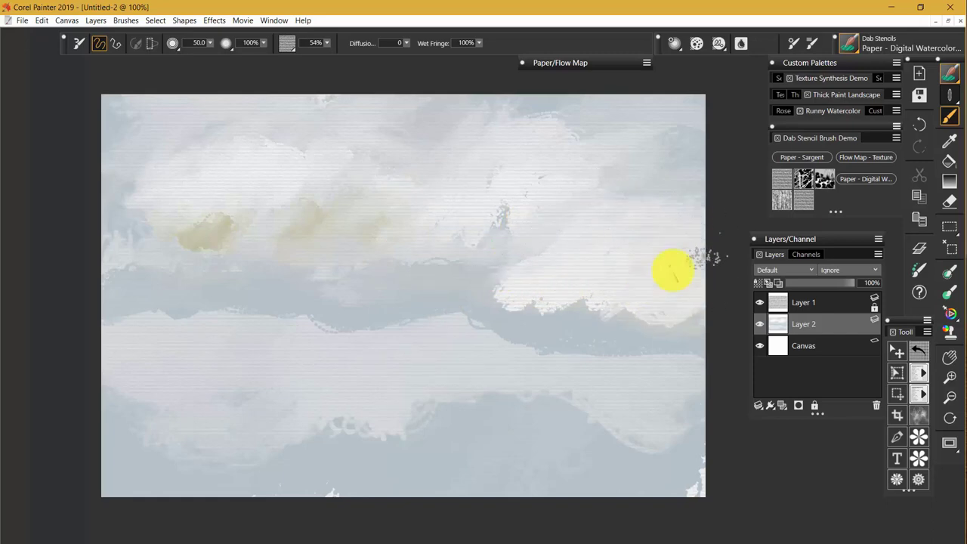
pyautogui.moveTo(667, 324)
pyautogui.mouseDown()
pyautogui.moveTo(591, 304)
pyautogui.moveTo(485, 311)
pyautogui.moveTo(583, 294)
pyautogui.moveTo(424, 284)
pyautogui.moveTo(501, 284)
pyautogui.moveTo(513, 293)
pyautogui.moveTo(475, 285)
pyautogui.moveTo(555, 315)
pyautogui.moveTo(686, 323)
pyautogui.moveTo(696, 353)
pyautogui.moveTo(649, 328)
pyautogui.moveTo(661, 257)
pyautogui.moveTo(607, 202)
pyautogui.moveTo(512, 235)
pyautogui.mouseUp()
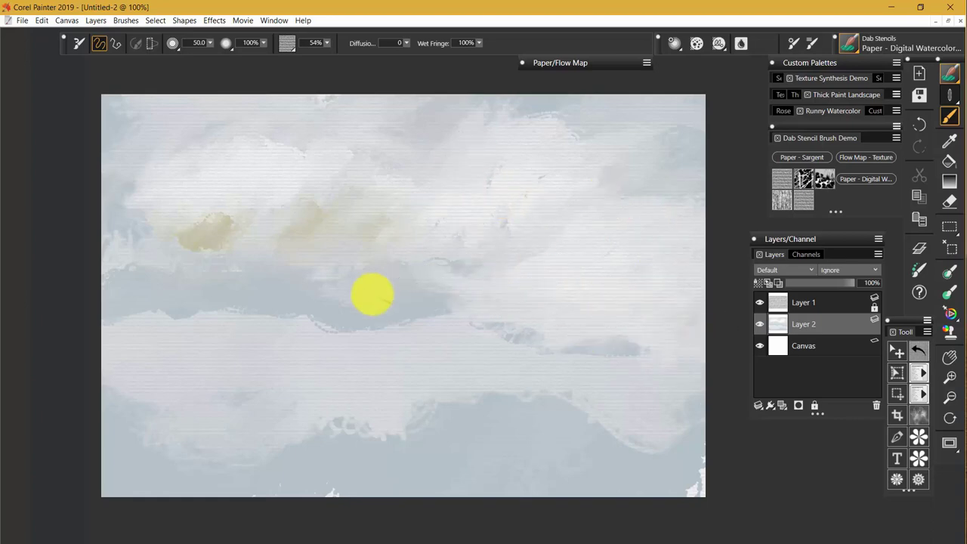
pyautogui.moveTo(372, 294)
pyautogui.mouseDown()
pyautogui.moveTo(252, 242)
pyautogui.moveTo(177, 252)
pyautogui.moveTo(203, 244)
pyautogui.moveTo(139, 226)
pyautogui.moveTo(22, 296)
pyautogui.mouseUp()
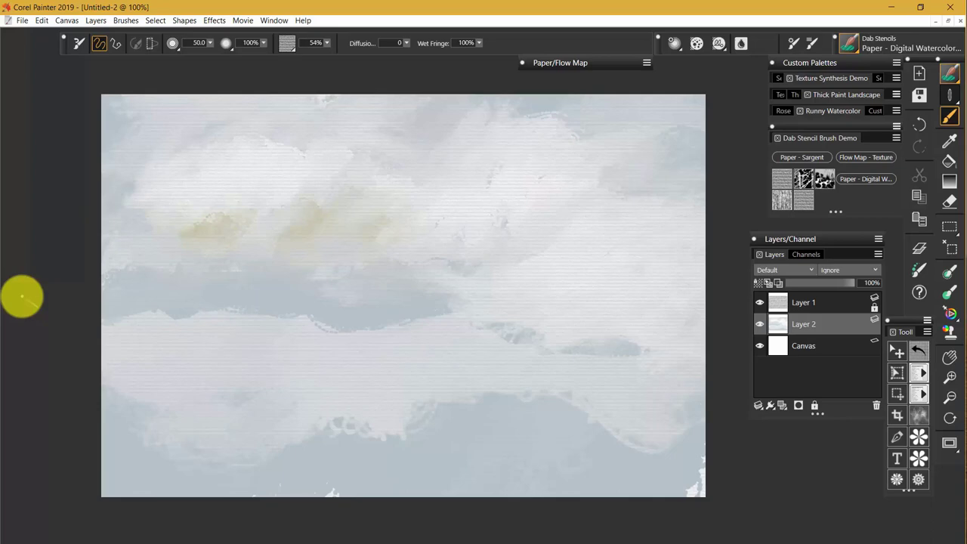
pyautogui.click(804, 157)
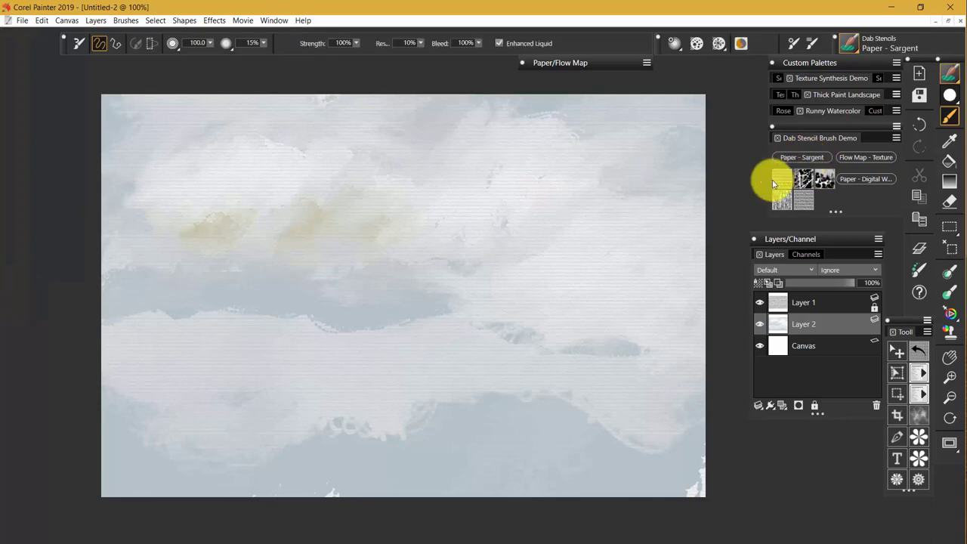
pyautogui.press('`')
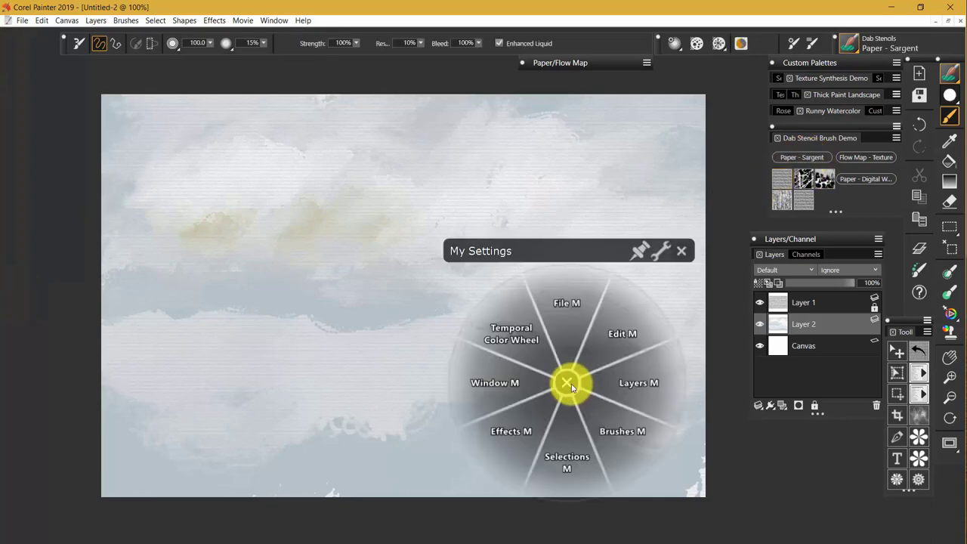
pyautogui.click(532, 351)
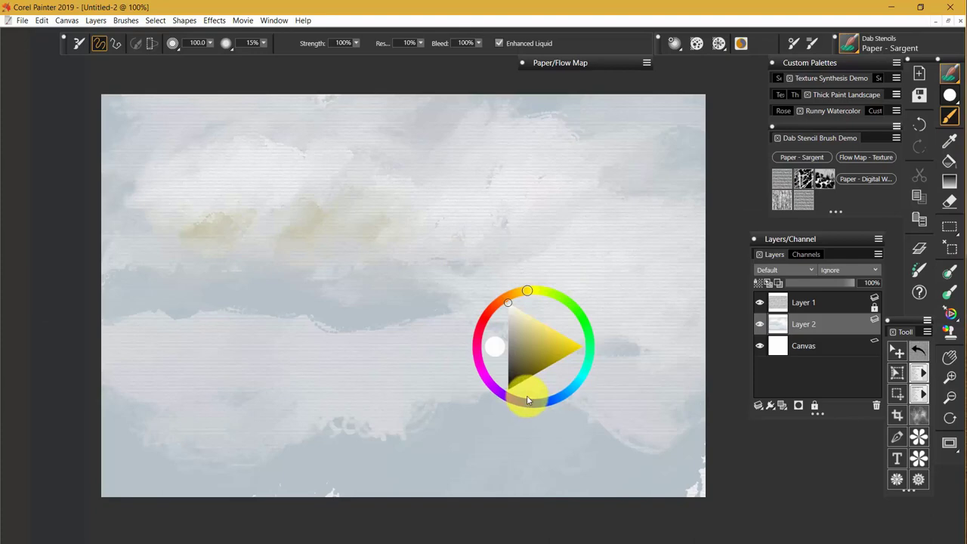
pyautogui.click(874, 160)
pyautogui.click(874, 160)
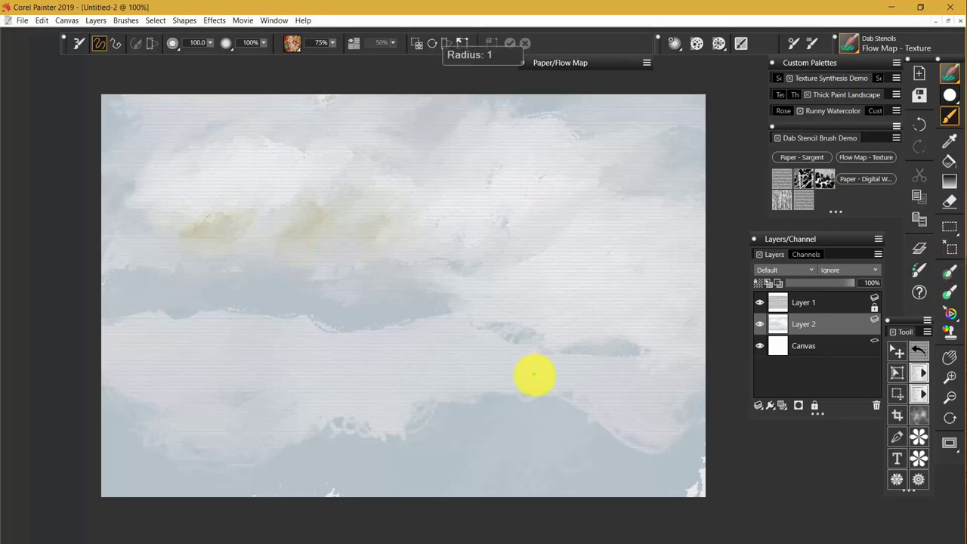
pyautogui.moveTo(534, 375); pyautogui.dragTo(527, 402)
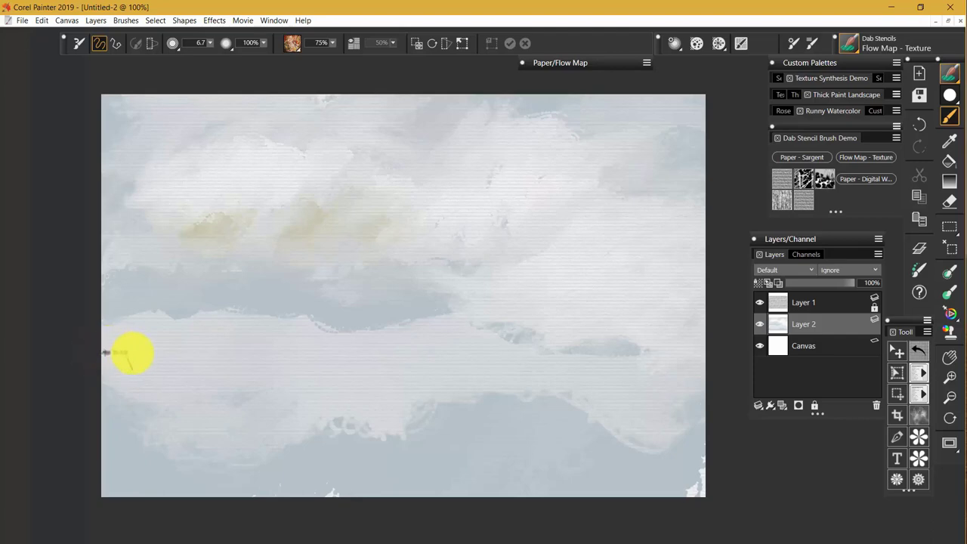
# Paint a dark flow-map textured strip along the horizon and thicken it into land masses on both sides.
pyautogui.moveTo(157, 354)
pyautogui.mouseDown()
pyautogui.moveTo(667, 353)
pyautogui.moveTo(634, 352)
pyautogui.mouseUp()
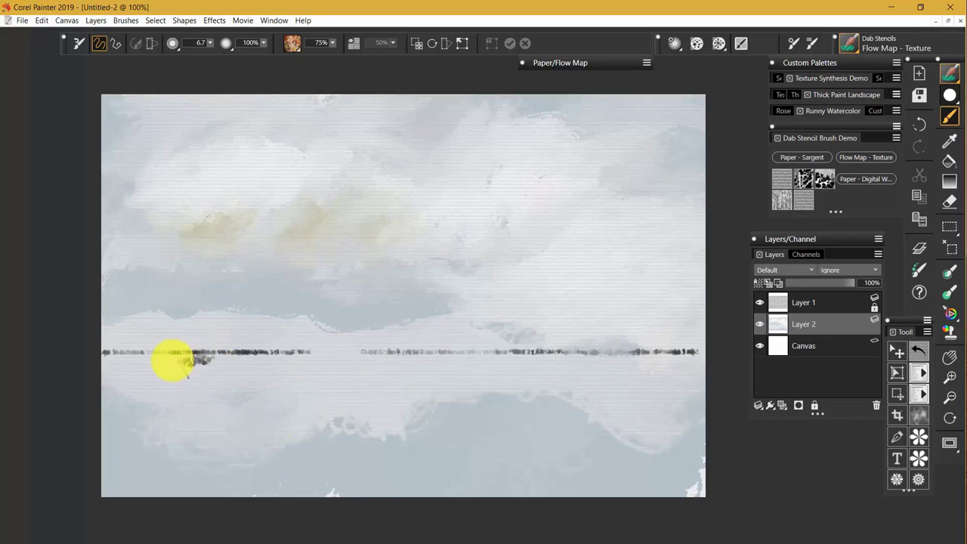
pyautogui.moveTo(154, 360)
pyautogui.mouseDown()
pyautogui.moveTo(123, 358)
pyautogui.moveTo(173, 355)
pyautogui.moveTo(107, 351)
pyautogui.moveTo(155, 353)
pyautogui.moveTo(110, 350)
pyautogui.moveTo(156, 342)
pyautogui.moveTo(115, 351)
pyautogui.moveTo(155, 341)
pyautogui.moveTo(308, 354)
pyautogui.mouseUp()
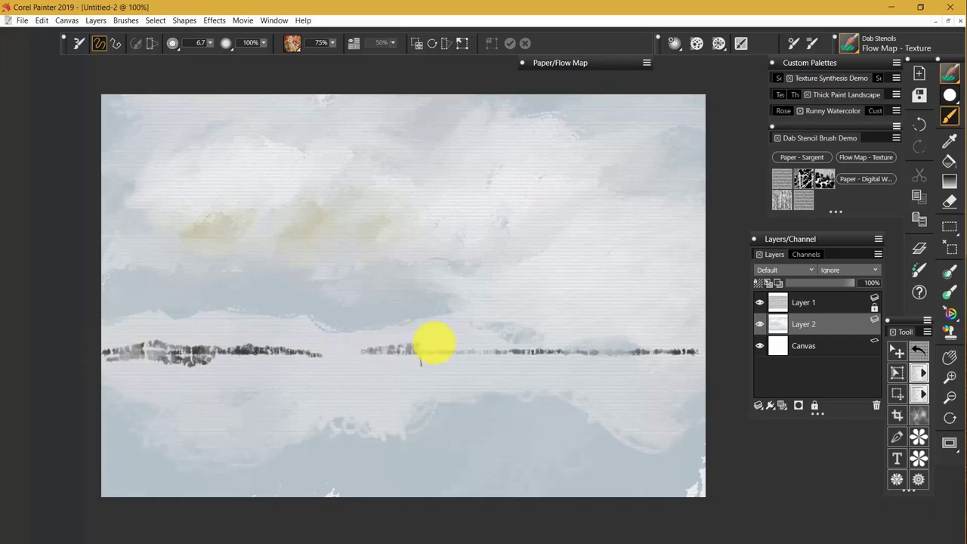
pyautogui.moveTo(442, 341)
pyautogui.mouseDown()
pyautogui.moveTo(497, 360)
pyautogui.moveTo(441, 363)
pyautogui.moveTo(625, 350)
pyautogui.mouseUp()
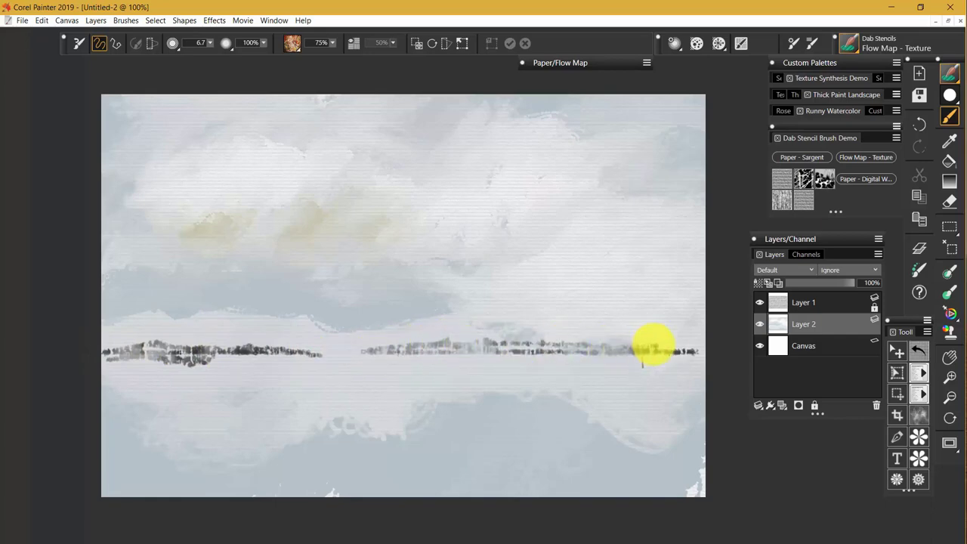
pyautogui.moveTo(703, 349)
pyautogui.mouseDown()
pyautogui.moveTo(499, 348)
pyautogui.moveTo(696, 355)
pyautogui.moveTo(566, 359)
pyautogui.moveTo(689, 365)
pyautogui.moveTo(558, 363)
pyautogui.moveTo(685, 368)
pyautogui.moveTo(581, 380)
pyautogui.moveTo(672, 378)
pyautogui.moveTo(573, 368)
pyautogui.moveTo(703, 372)
pyautogui.moveTo(424, 354)
pyautogui.moveTo(529, 350)
pyautogui.moveTo(359, 364)
pyautogui.mouseUp()
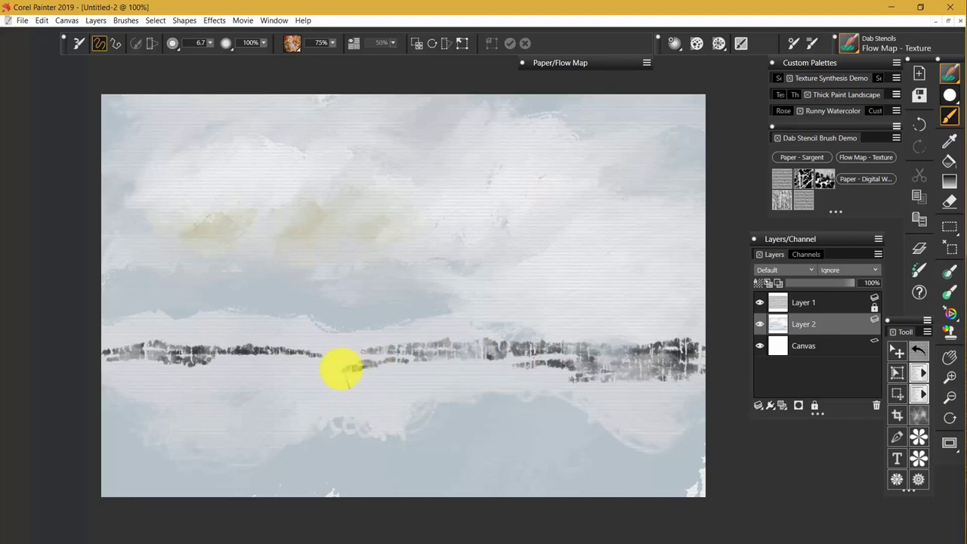
pyautogui.moveTo(318, 384)
pyautogui.mouseDown()
pyautogui.moveTo(430, 383)
pyautogui.moveTo(361, 378)
pyautogui.moveTo(423, 372)
pyautogui.moveTo(361, 368)
pyautogui.moveTo(445, 364)
pyautogui.moveTo(460, 351)
pyautogui.moveTo(467, 357)
pyautogui.moveTo(388, 388)
pyautogui.moveTo(430, 386)
pyautogui.moveTo(383, 382)
pyautogui.moveTo(480, 395)
pyautogui.moveTo(462, 395)
pyautogui.moveTo(466, 377)
pyautogui.moveTo(450, 371)
pyautogui.moveTo(442, 384)
pyautogui.moveTo(568, 366)
pyautogui.moveTo(685, 414)
pyautogui.mouseUp()
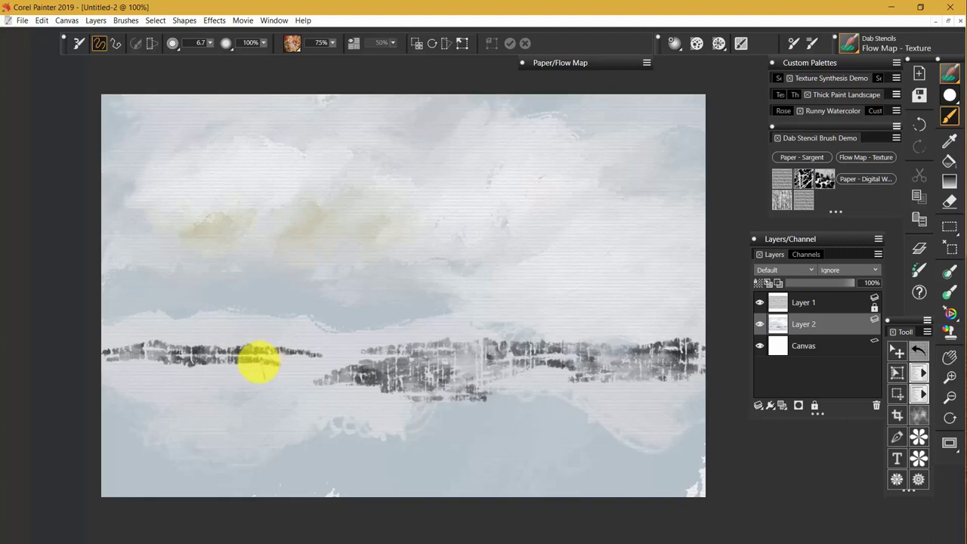
pyautogui.moveTo(258, 361)
pyautogui.mouseDown()
pyautogui.moveTo(189, 371)
pyautogui.moveTo(220, 378)
pyautogui.moveTo(104, 368)
pyautogui.moveTo(161, 394)
pyautogui.moveTo(185, 391)
pyautogui.moveTo(164, 369)
pyautogui.moveTo(109, 404)
pyautogui.mouseUp()
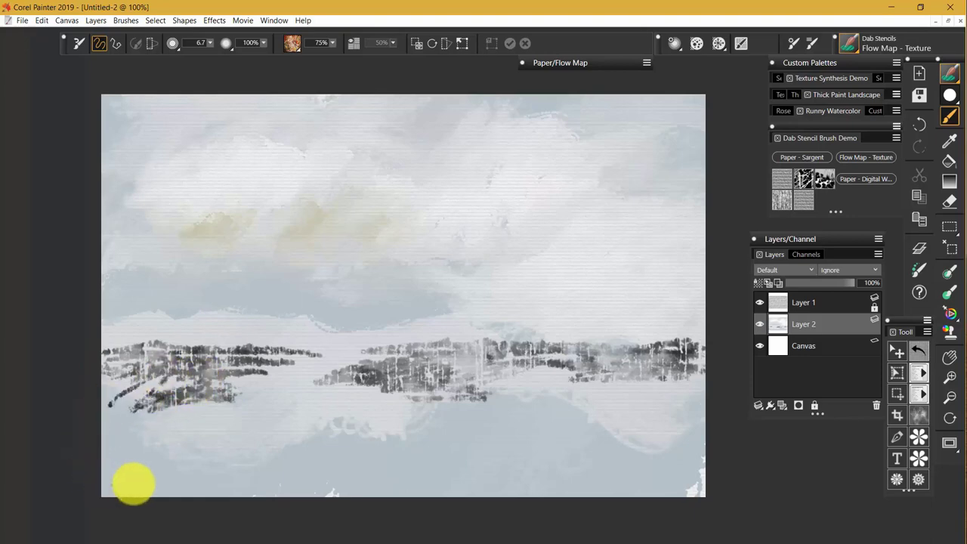
pyautogui.press('`')
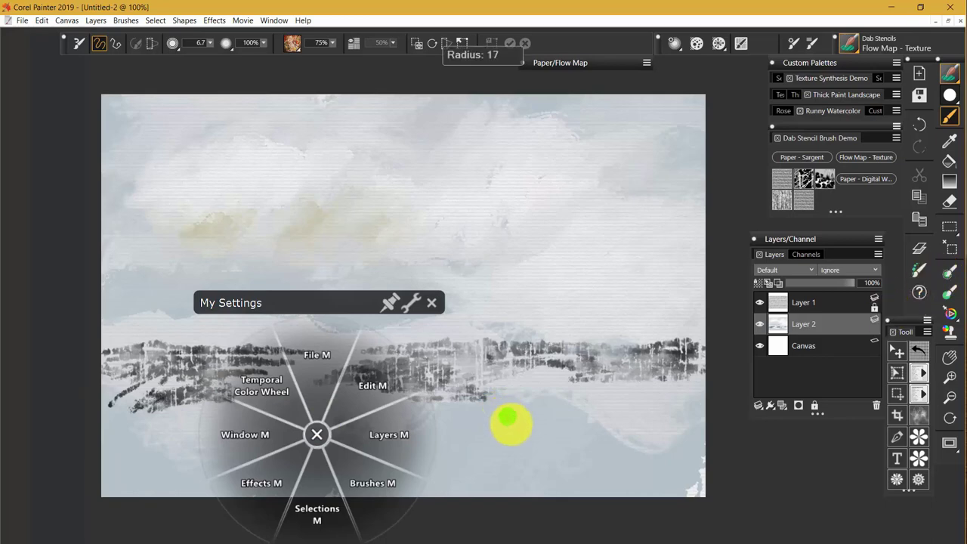
# At brush size 20.1, paint dark textured land over the lower left, lower right and left treeline.
pyautogui.moveTo(508, 422); pyautogui.dragTo(503, 420)
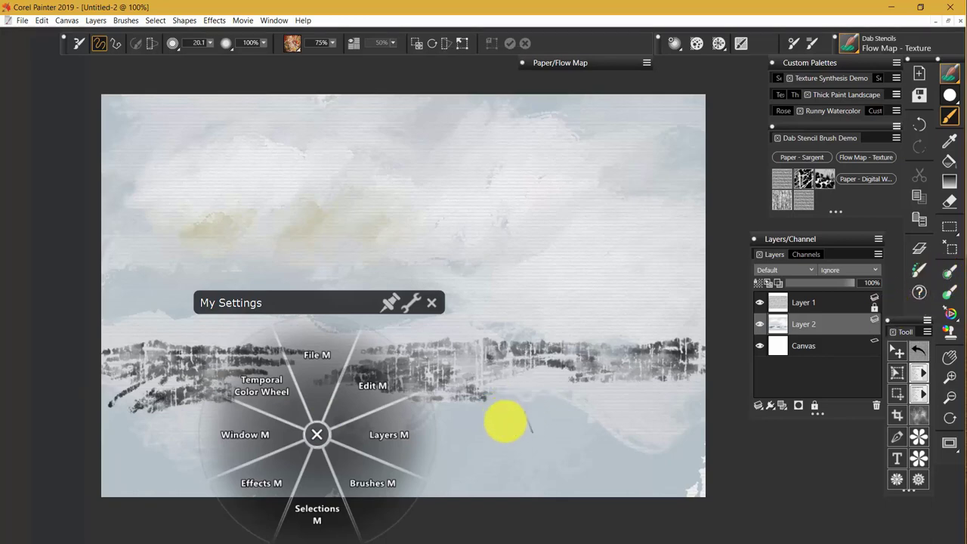
pyautogui.click(316, 433)
pyautogui.moveTo(168, 384)
pyautogui.mouseDown()
pyautogui.moveTo(104, 390)
pyautogui.moveTo(114, 373)
pyautogui.moveTo(92, 379)
pyautogui.moveTo(145, 400)
pyautogui.moveTo(185, 401)
pyautogui.moveTo(170, 415)
pyautogui.moveTo(241, 406)
pyautogui.moveTo(193, 405)
pyautogui.moveTo(255, 410)
pyautogui.moveTo(91, 431)
pyautogui.moveTo(236, 434)
pyautogui.moveTo(73, 445)
pyautogui.moveTo(186, 433)
pyautogui.moveTo(104, 469)
pyautogui.moveTo(222, 445)
pyautogui.moveTo(130, 485)
pyautogui.moveTo(215, 480)
pyautogui.moveTo(154, 498)
pyautogui.moveTo(164, 497)
pyautogui.moveTo(166, 431)
pyautogui.moveTo(148, 408)
pyautogui.moveTo(91, 412)
pyautogui.moveTo(95, 401)
pyautogui.moveTo(134, 471)
pyautogui.moveTo(176, 495)
pyautogui.moveTo(310, 456)
pyautogui.mouseUp()
pyautogui.moveTo(337, 408)
pyautogui.mouseDown()
pyautogui.moveTo(579, 400)
pyautogui.moveTo(509, 398)
pyautogui.moveTo(681, 410)
pyautogui.moveTo(532, 388)
pyautogui.moveTo(659, 384)
pyautogui.moveTo(578, 370)
pyautogui.moveTo(659, 392)
pyautogui.moveTo(573, 411)
pyautogui.moveTo(689, 430)
pyautogui.moveTo(483, 421)
pyautogui.moveTo(632, 425)
pyautogui.moveTo(531, 420)
pyautogui.moveTo(507, 431)
pyautogui.moveTo(622, 438)
pyautogui.moveTo(436, 417)
pyautogui.moveTo(539, 417)
pyautogui.moveTo(407, 422)
pyautogui.moveTo(607, 446)
pyautogui.moveTo(477, 432)
pyautogui.moveTo(495, 425)
pyautogui.moveTo(382, 421)
pyautogui.moveTo(593, 430)
pyautogui.moveTo(412, 428)
pyautogui.moveTo(485, 444)
pyautogui.moveTo(600, 448)
pyautogui.moveTo(501, 453)
pyautogui.moveTo(663, 445)
pyautogui.moveTo(628, 450)
pyautogui.moveTo(636, 463)
pyautogui.moveTo(545, 473)
pyautogui.moveTo(700, 475)
pyautogui.moveTo(580, 488)
pyautogui.moveTo(708, 491)
pyautogui.moveTo(540, 487)
pyautogui.moveTo(578, 483)
pyautogui.moveTo(572, 464)
pyautogui.moveTo(405, 426)
pyautogui.moveTo(457, 434)
pyautogui.moveTo(361, 426)
pyautogui.moveTo(466, 442)
pyautogui.moveTo(373, 445)
pyautogui.moveTo(451, 451)
pyautogui.moveTo(429, 457)
pyautogui.moveTo(470, 466)
pyautogui.moveTo(607, 475)
pyautogui.moveTo(508, 480)
pyautogui.moveTo(626, 496)
pyautogui.moveTo(525, 499)
pyautogui.mouseUp()
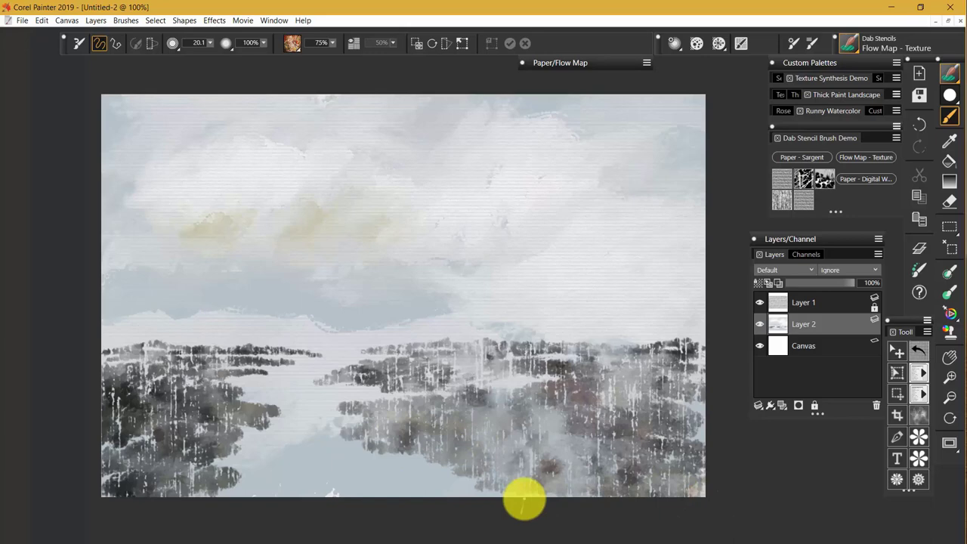
pyautogui.click(299, 352)
pyautogui.moveTo(294, 352)
pyautogui.mouseDown()
pyautogui.moveTo(324, 353)
pyautogui.moveTo(173, 359)
pyautogui.moveTo(430, 360)
pyautogui.moveTo(468, 364)
pyautogui.moveTo(458, 382)
pyautogui.moveTo(543, 382)
pyautogui.moveTo(359, 465)
pyautogui.mouseUp()
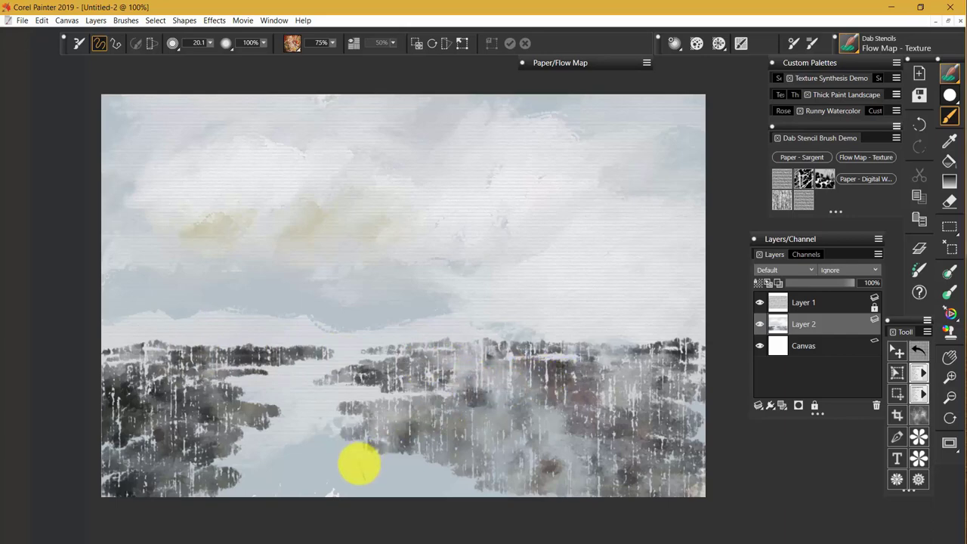
# Using Paper - Sargent with a new colour at size 9.5, soften the horizon treeline right and left.
pyautogui.click(786, 158)
pyautogui.moveTo(492, 406); pyautogui.dragTo(459, 381)
pyautogui.moveTo(479, 421)
pyautogui.mouseDown()
pyautogui.moveTo(464, 385)
pyautogui.moveTo(424, 413)
pyautogui.moveTo(441, 360)
pyautogui.moveTo(466, 400)
pyautogui.moveTo(551, 340)
pyautogui.mouseUp()
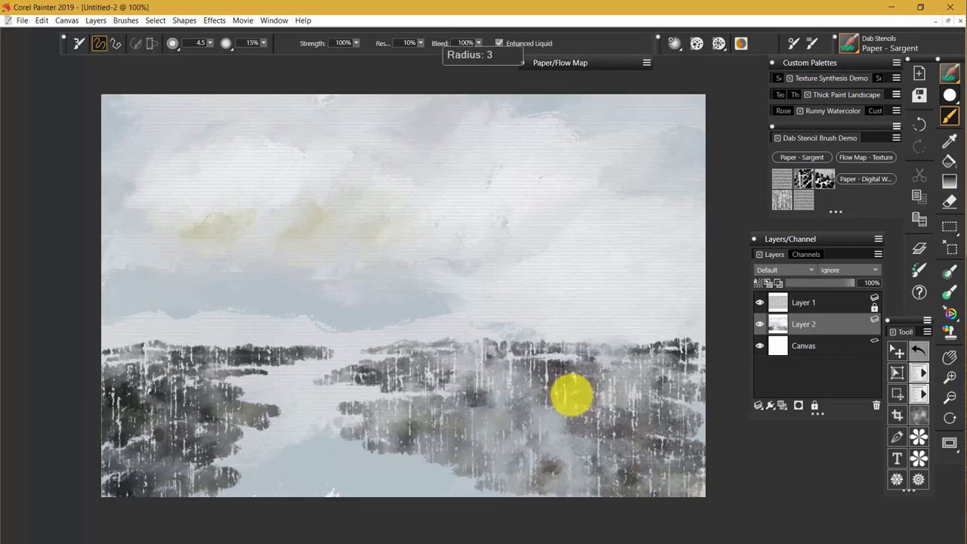
pyautogui.moveTo(573, 396); pyautogui.dragTo(552, 378)
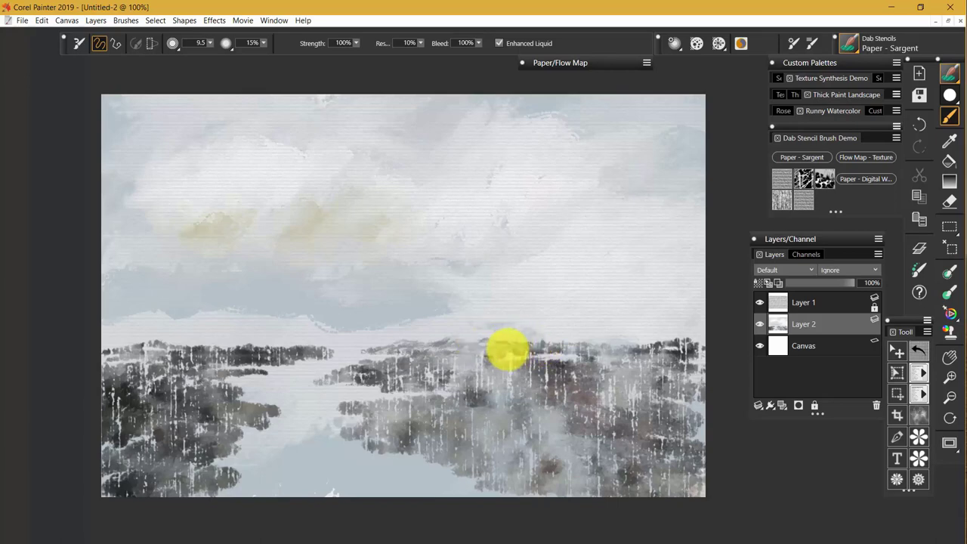
pyautogui.moveTo(503, 350)
pyautogui.mouseDown()
pyautogui.moveTo(686, 348)
pyautogui.moveTo(647, 345)
pyautogui.moveTo(655, 340)
pyautogui.moveTo(616, 349)
pyautogui.moveTo(597, 341)
pyautogui.moveTo(691, 356)
pyautogui.mouseUp()
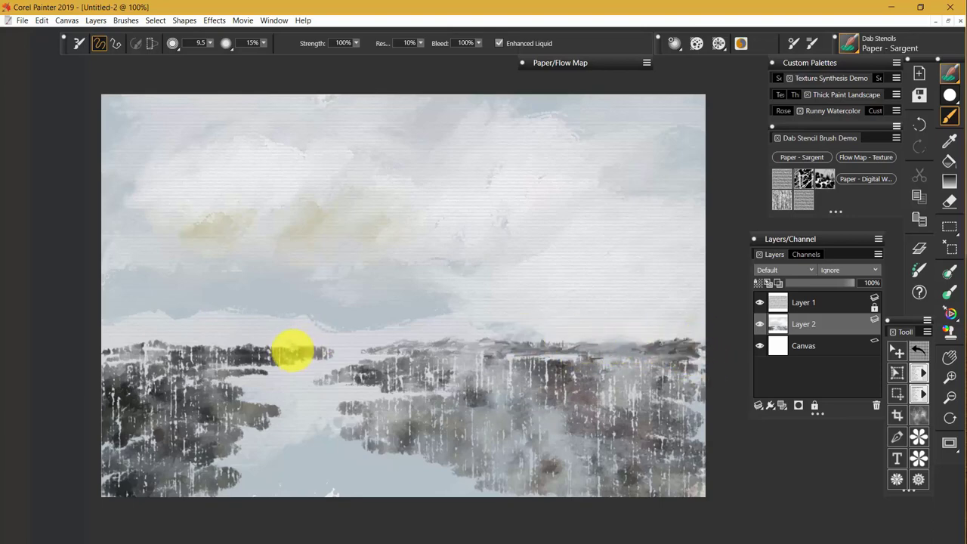
pyautogui.moveTo(331, 350)
pyautogui.mouseDown()
pyautogui.moveTo(274, 337)
pyautogui.moveTo(234, 345)
pyautogui.moveTo(295, 345)
pyautogui.moveTo(173, 356)
pyautogui.moveTo(249, 346)
pyautogui.moveTo(109, 348)
pyautogui.mouseUp()
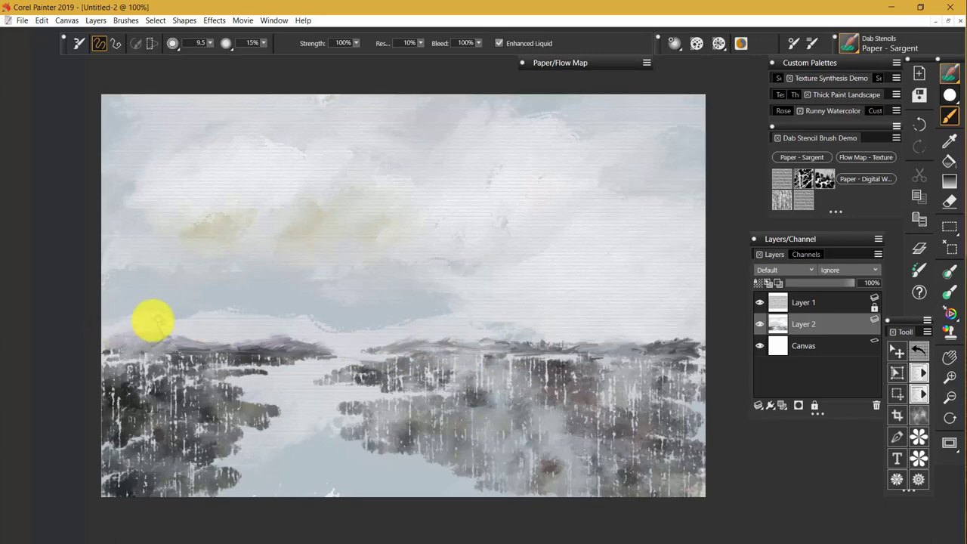
# Paint purplish-grey hills along the horizon and blend the dark trees at the left and right edges.
pyautogui.moveTo(125, 325); pyautogui.dragTo(213, 324)
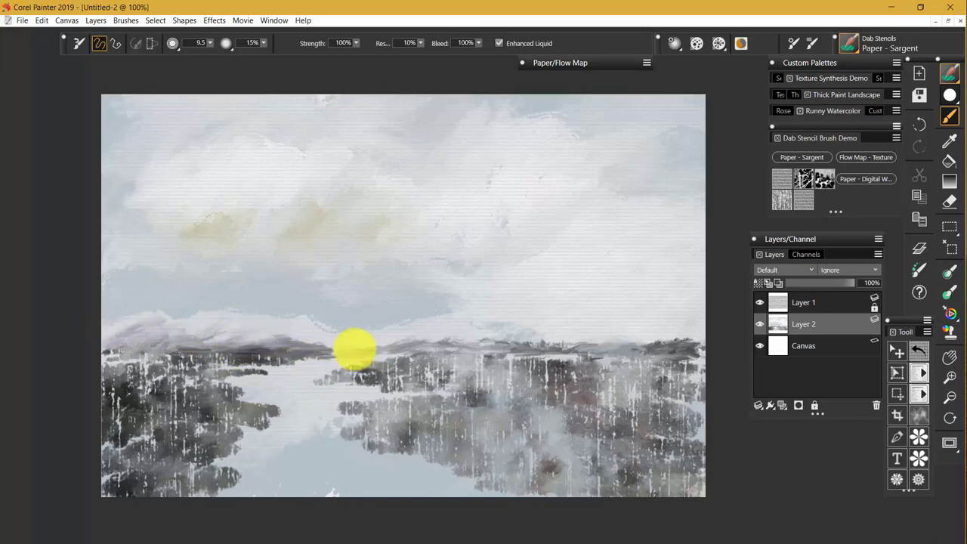
pyautogui.moveTo(450, 328)
pyautogui.mouseDown()
pyautogui.moveTo(522, 343)
pyautogui.moveTo(483, 334)
pyautogui.moveTo(495, 334)
pyautogui.moveTo(468, 316)
pyautogui.moveTo(519, 341)
pyautogui.mouseUp()
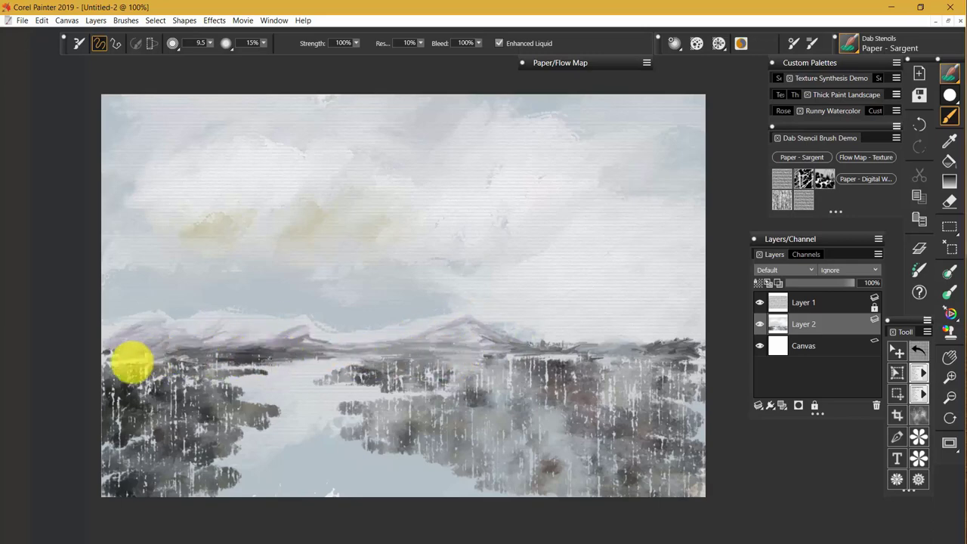
pyautogui.moveTo(146, 360)
pyautogui.mouseDown()
pyautogui.moveTo(178, 390)
pyautogui.moveTo(146, 385)
pyautogui.moveTo(161, 401)
pyautogui.moveTo(183, 378)
pyautogui.mouseUp()
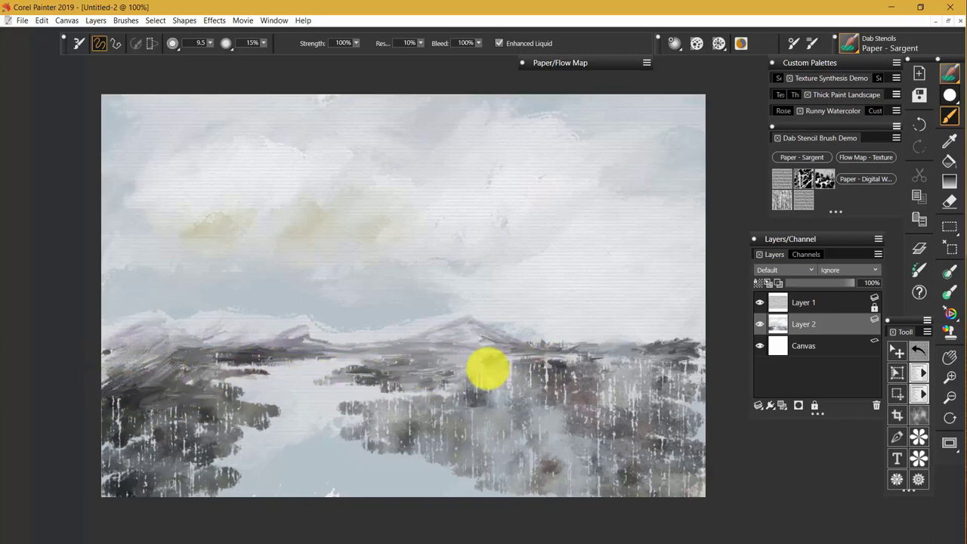
pyautogui.moveTo(587, 384)
pyautogui.mouseDown()
pyautogui.moveTo(664, 386)
pyautogui.moveTo(651, 391)
pyautogui.moveTo(620, 370)
pyautogui.moveTo(667, 363)
pyautogui.moveTo(634, 388)
pyautogui.moveTo(612, 368)
pyautogui.moveTo(655, 367)
pyautogui.moveTo(682, 383)
pyautogui.moveTo(676, 409)
pyautogui.moveTo(506, 400)
pyautogui.moveTo(492, 388)
pyautogui.moveTo(675, 406)
pyautogui.mouseUp()
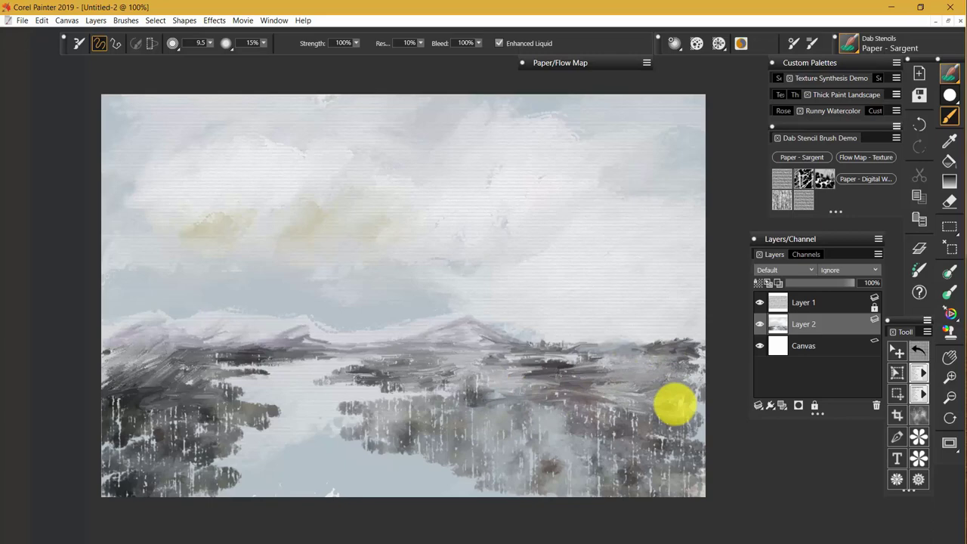
pyautogui.moveTo(675, 406)
pyautogui.mouseDown()
pyautogui.moveTo(696, 350)
pyautogui.moveTo(704, 366)
pyautogui.moveTo(691, 417)
pyautogui.moveTo(609, 443)
pyautogui.mouseUp()
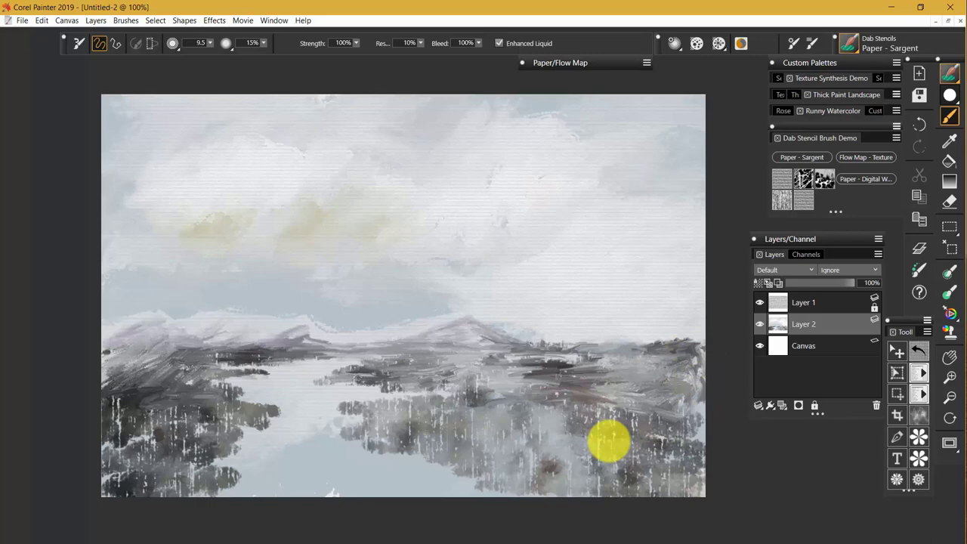
# With Paper - Digital Watercolor in lavender, wash and deepen the distant mountains.
pyautogui.click(858, 184)
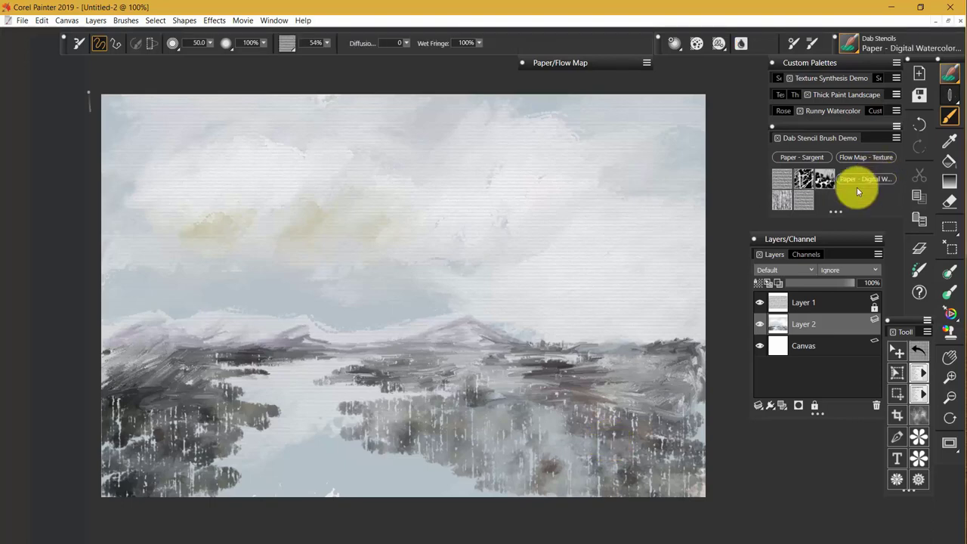
pyautogui.press('`')
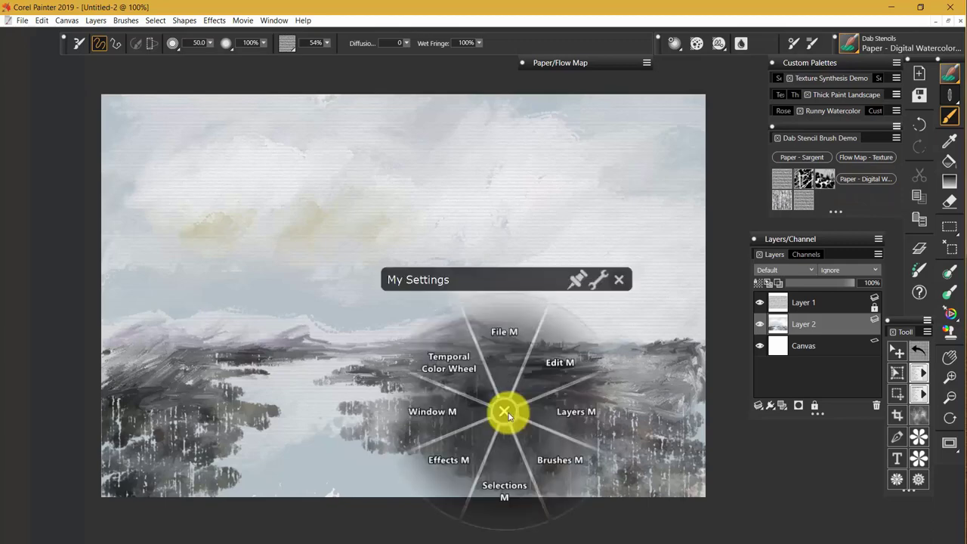
pyautogui.click(476, 379)
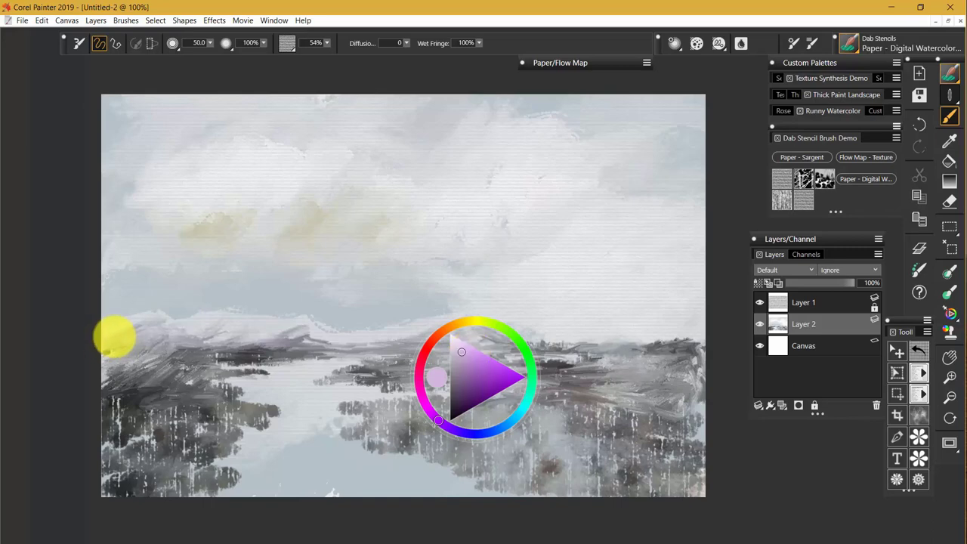
pyautogui.click(113, 332)
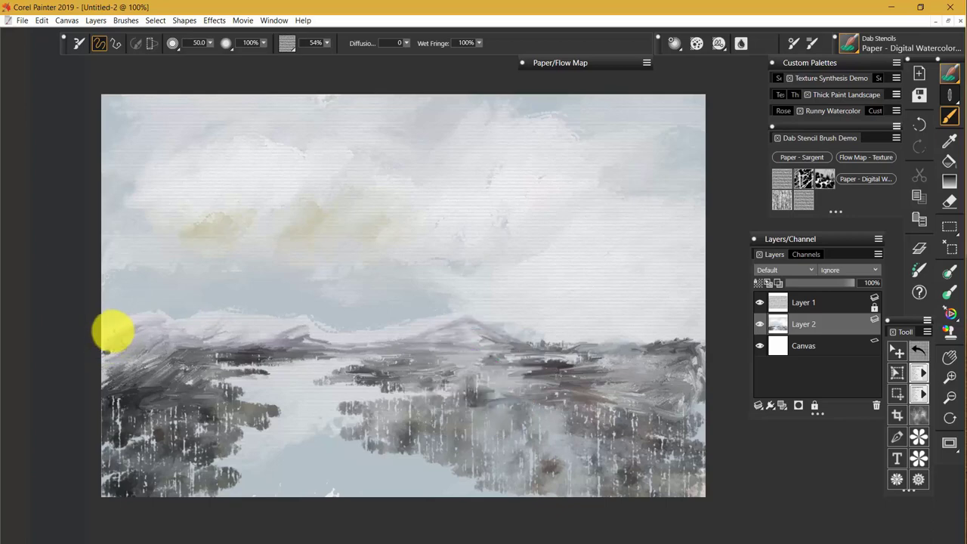
pyautogui.moveTo(115, 323)
pyautogui.mouseDown()
pyautogui.moveTo(134, 315)
pyautogui.moveTo(129, 330)
pyautogui.moveTo(179, 334)
pyautogui.moveTo(285, 328)
pyautogui.moveTo(234, 334)
pyautogui.moveTo(267, 348)
pyautogui.moveTo(125, 341)
pyautogui.moveTo(687, 345)
pyautogui.moveTo(718, 393)
pyautogui.mouseUp()
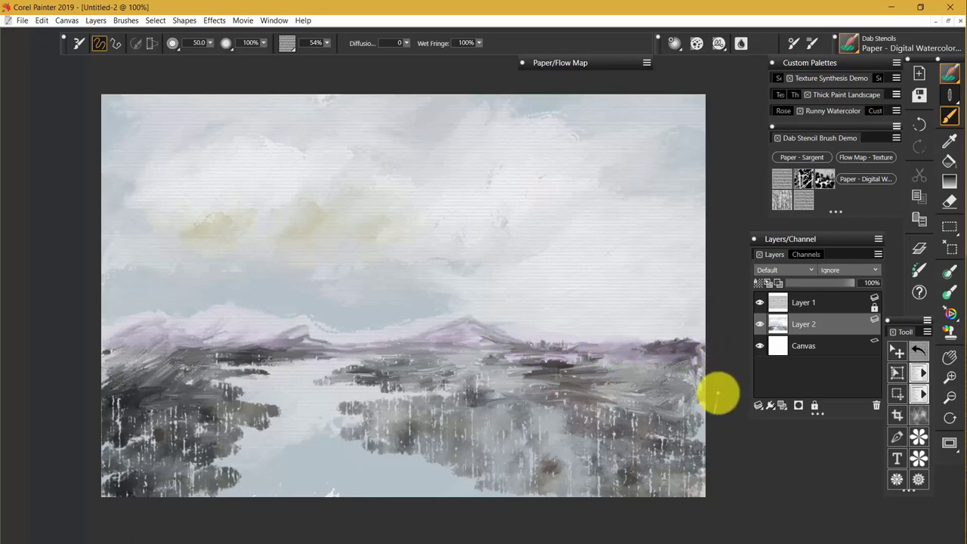
pyautogui.moveTo(168, 340)
pyautogui.mouseDown()
pyautogui.moveTo(285, 345)
pyautogui.moveTo(110, 352)
pyautogui.moveTo(340, 345)
pyautogui.moveTo(349, 355)
pyautogui.moveTo(431, 361)
pyautogui.moveTo(402, 364)
pyautogui.moveTo(642, 370)
pyautogui.moveTo(662, 385)
pyautogui.mouseUp()
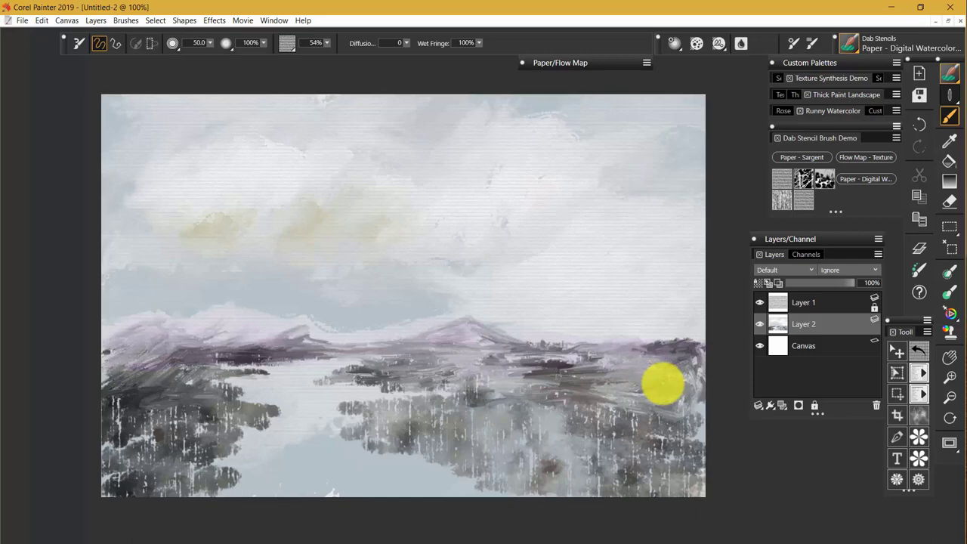
# Switch the colour to cyan and brush cool blue across the water and ridge.
pyautogui.rightClick(602, 391)
pyautogui.click(566, 341)
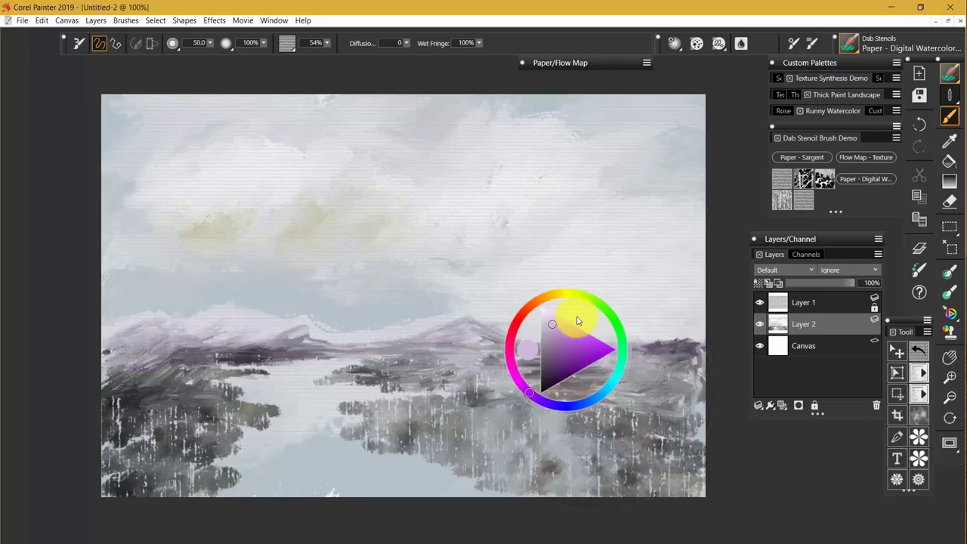
pyautogui.moveTo(599, 395); pyautogui.dragTo(614, 383)
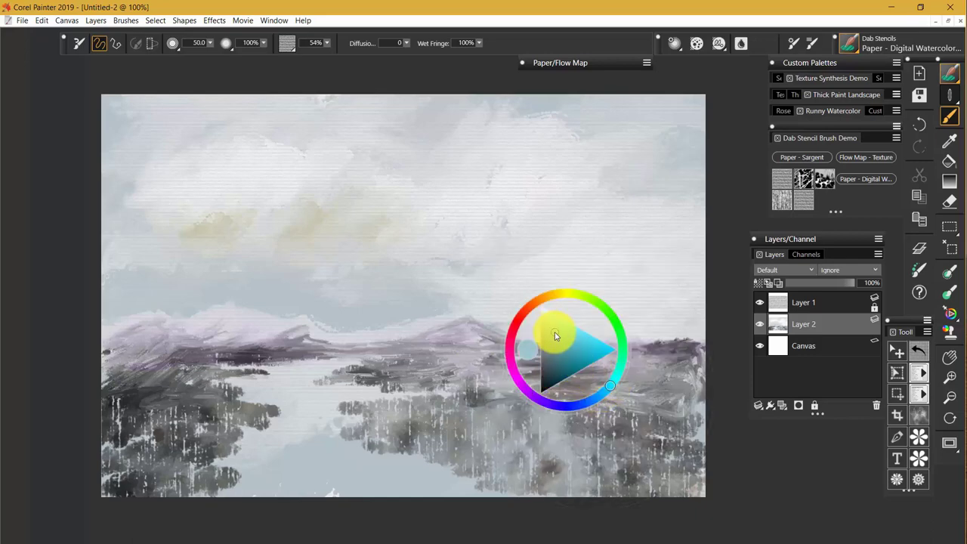
pyautogui.moveTo(406, 356)
pyautogui.mouseDown()
pyautogui.moveTo(701, 357)
pyautogui.moveTo(395, 371)
pyautogui.moveTo(231, 349)
pyautogui.moveTo(181, 363)
pyautogui.moveTo(232, 362)
pyautogui.moveTo(122, 365)
pyautogui.moveTo(252, 351)
pyautogui.moveTo(496, 358)
pyautogui.mouseUp()
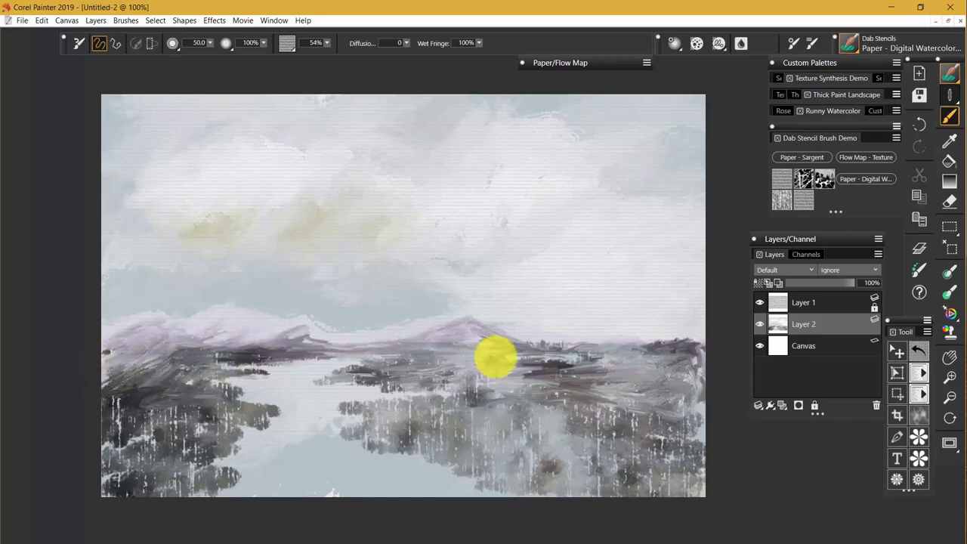
# With Flow Map - Texture at size 100, paint colourful foliage across the bottom foreground.
pyautogui.click(861, 157)
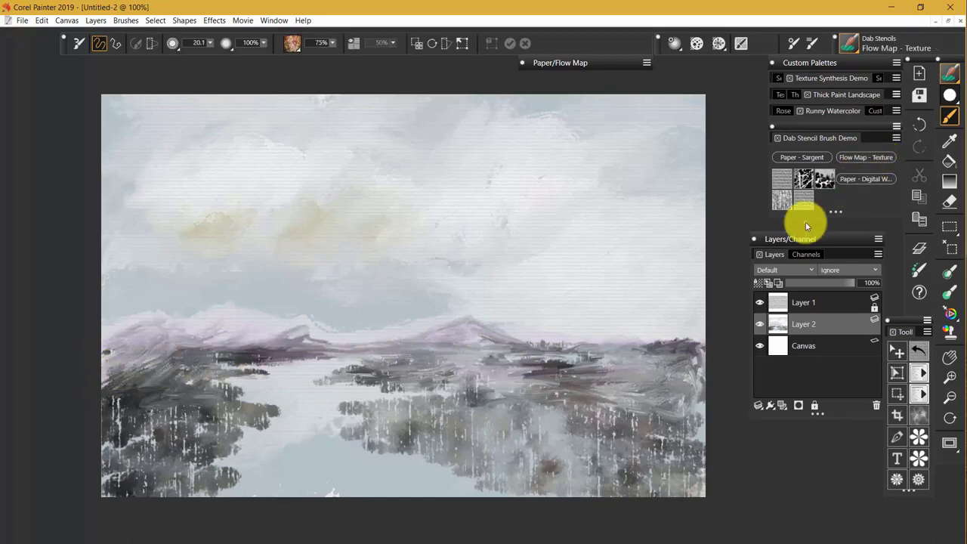
pyautogui.moveTo(587, 401)
pyautogui.mouseDown()
pyautogui.moveTo(633, 447)
pyautogui.moveTo(705, 408)
pyautogui.mouseUp()
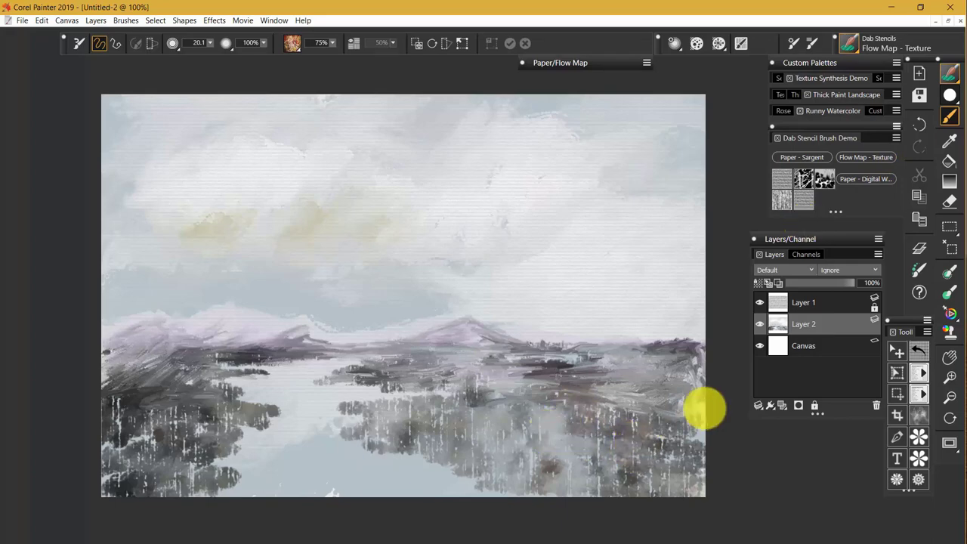
pyautogui.click(79, 43)
pyautogui.moveTo(634, 444)
pyautogui.mouseDown()
pyautogui.moveTo(693, 434)
pyautogui.moveTo(658, 471)
pyautogui.moveTo(685, 463)
pyautogui.moveTo(677, 469)
pyautogui.moveTo(665, 449)
pyautogui.moveTo(620, 429)
pyautogui.moveTo(531, 433)
pyautogui.moveTo(590, 446)
pyautogui.moveTo(498, 438)
pyautogui.moveTo(561, 431)
pyautogui.moveTo(463, 438)
pyautogui.moveTo(504, 452)
pyautogui.moveTo(488, 455)
pyautogui.moveTo(494, 464)
pyautogui.moveTo(589, 482)
pyautogui.moveTo(489, 483)
pyautogui.moveTo(148, 451)
pyautogui.moveTo(97, 438)
pyautogui.moveTo(108, 432)
pyautogui.moveTo(99, 457)
pyautogui.moveTo(143, 470)
pyautogui.moveTo(127, 481)
pyautogui.moveTo(157, 466)
pyautogui.moveTo(151, 476)
pyautogui.moveTo(227, 488)
pyautogui.moveTo(109, 485)
pyautogui.moveTo(58, 512)
pyautogui.moveTo(229, 485)
pyautogui.moveTo(275, 490)
pyautogui.moveTo(181, 496)
pyautogui.moveTo(469, 511)
pyautogui.moveTo(345, 483)
pyautogui.moveTo(496, 506)
pyautogui.moveTo(266, 480)
pyautogui.moveTo(458, 479)
pyautogui.moveTo(172, 462)
pyautogui.moveTo(189, 439)
pyautogui.moveTo(139, 448)
pyautogui.mouseUp()
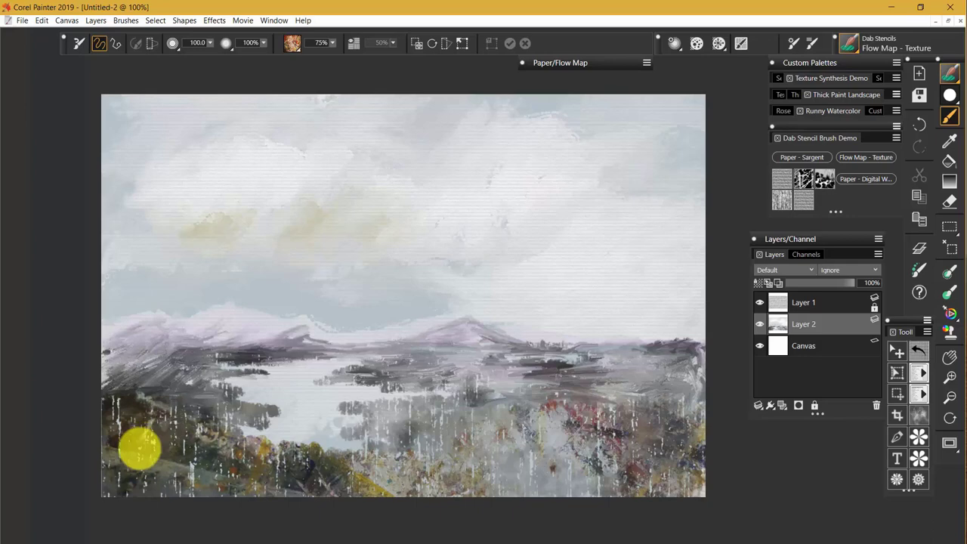